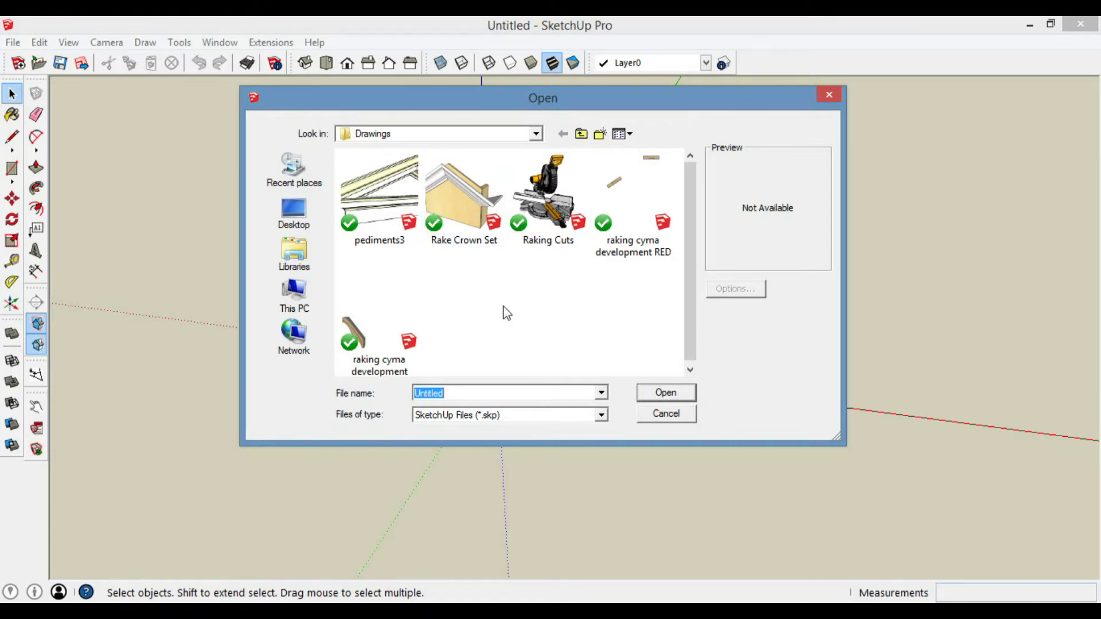
# Import the Profile Sketch JPEG as an image about 65 11/16" high on the ground plane around the origin, and view it from the top
pyautogui.click(600, 415)
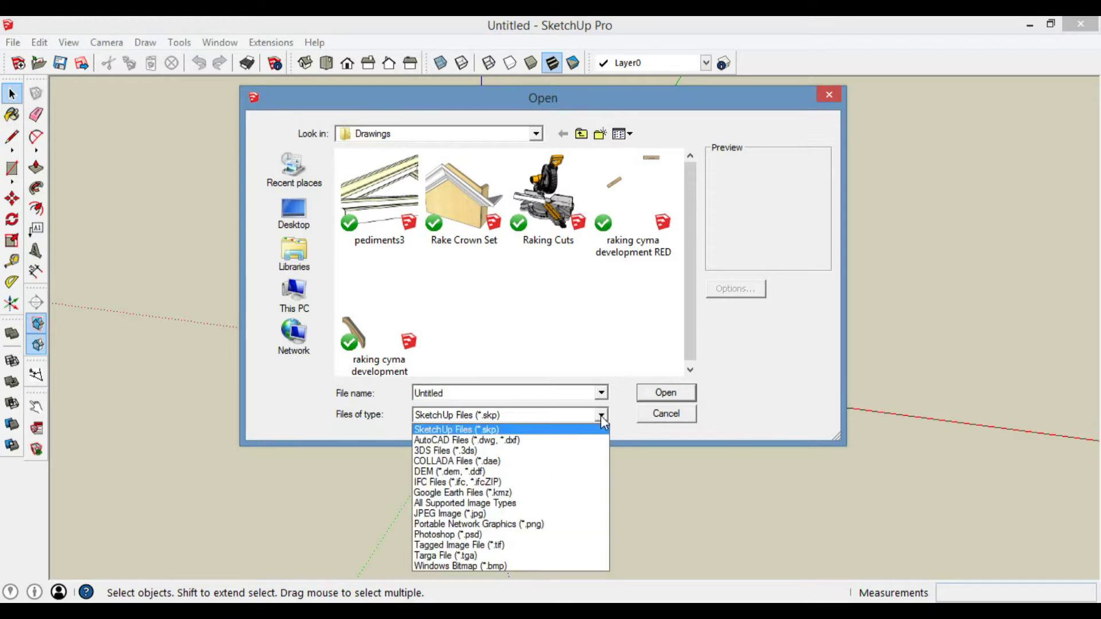
pyautogui.click(445, 513)
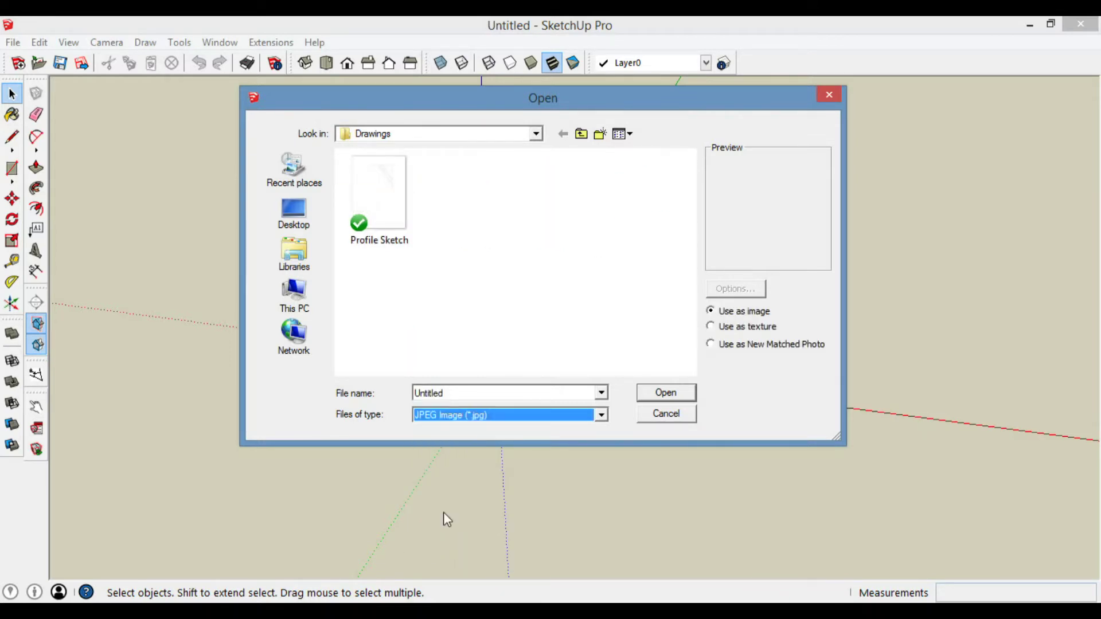
pyautogui.click(382, 218)
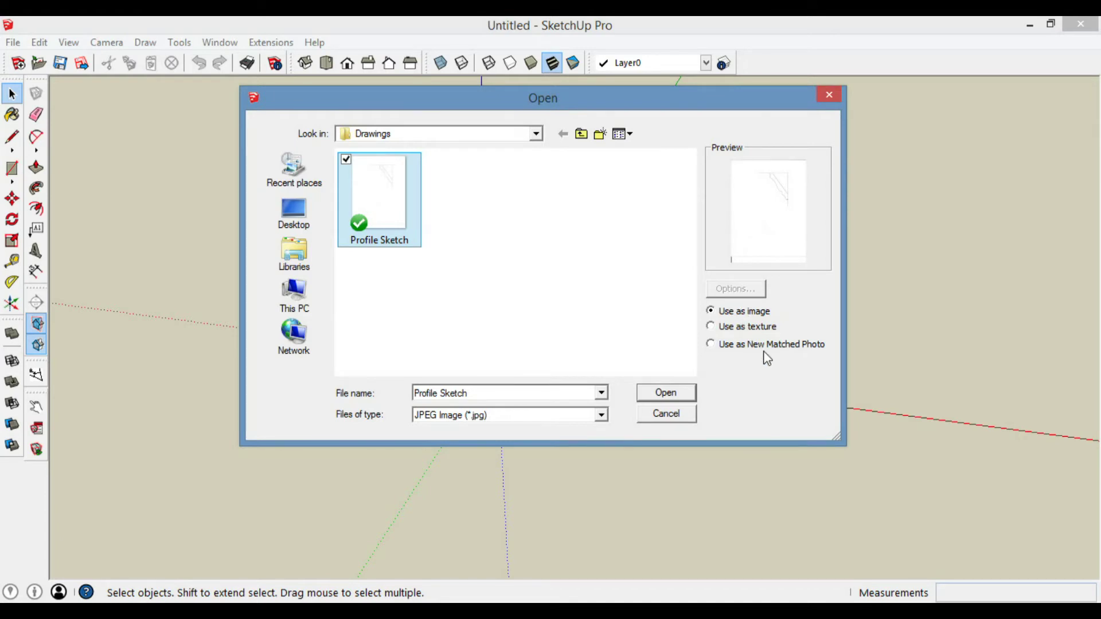
pyautogui.click(664, 395)
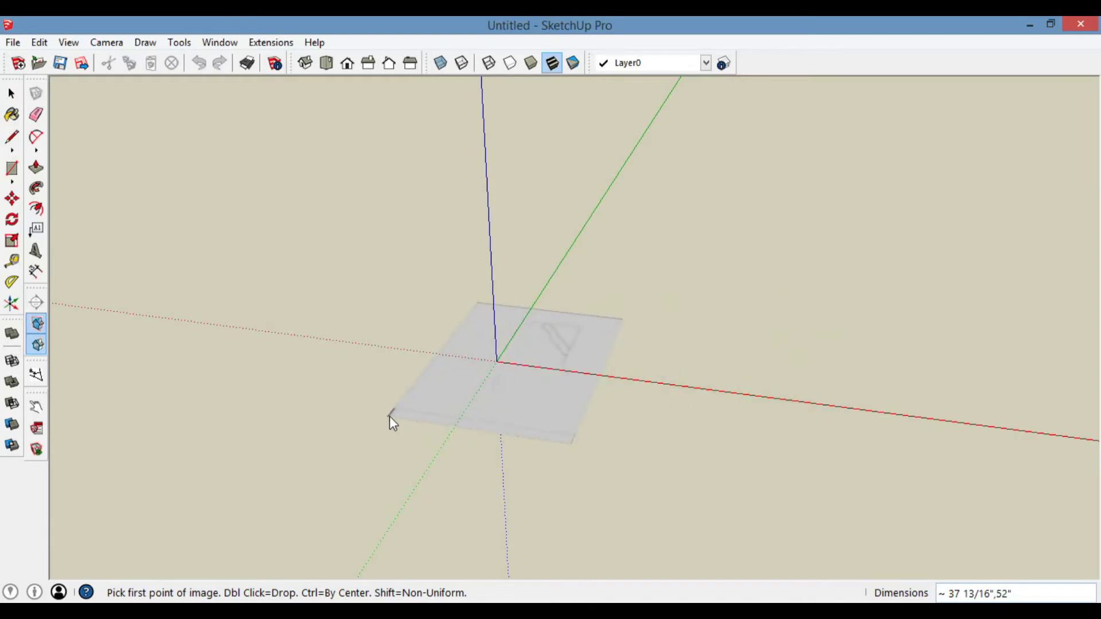
pyautogui.click(390, 415)
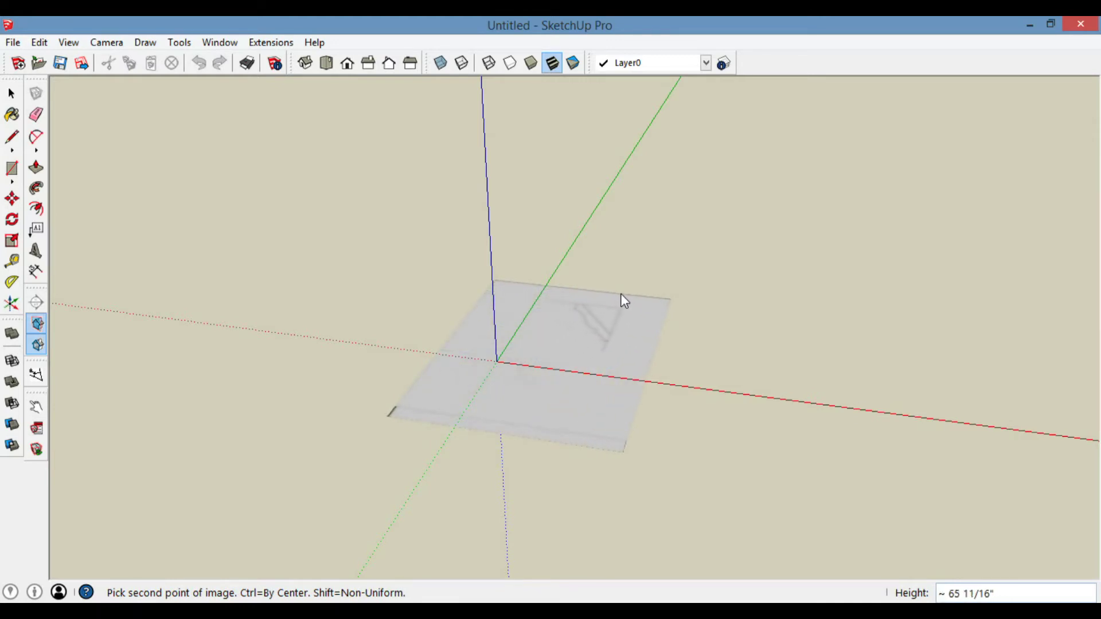
pyautogui.click(623, 300)
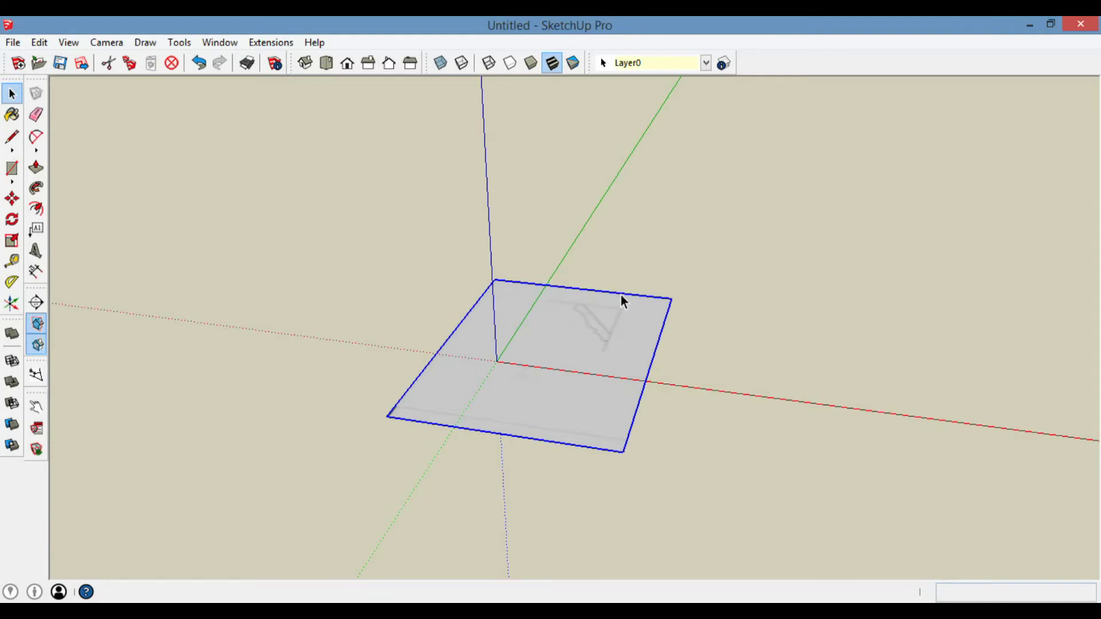
pyautogui.click(327, 63)
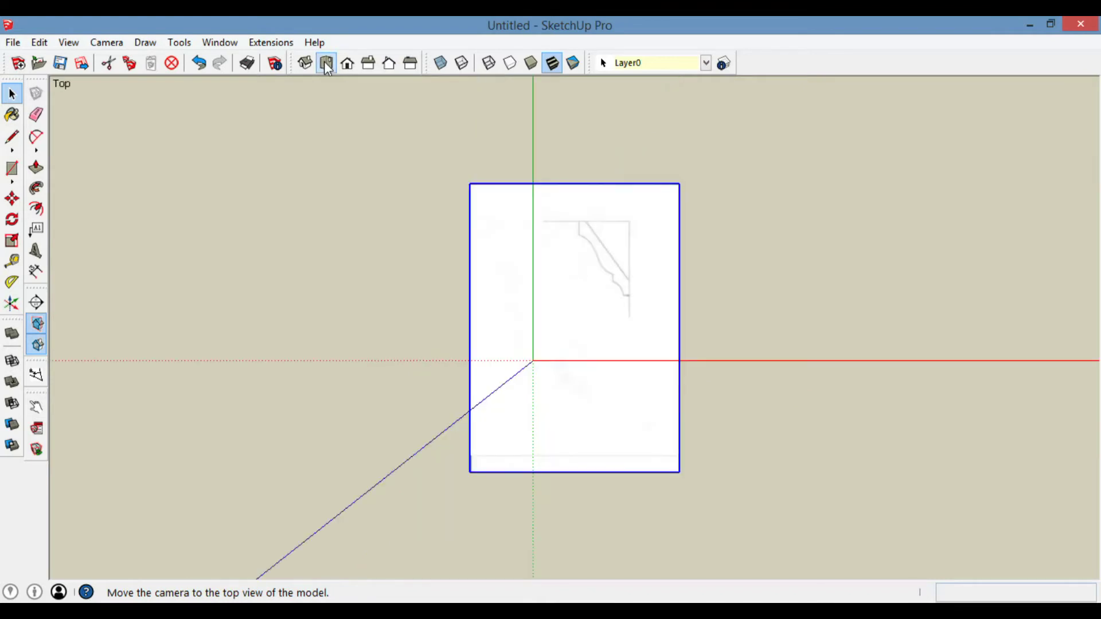
pyautogui.scroll(4, 620, 223)
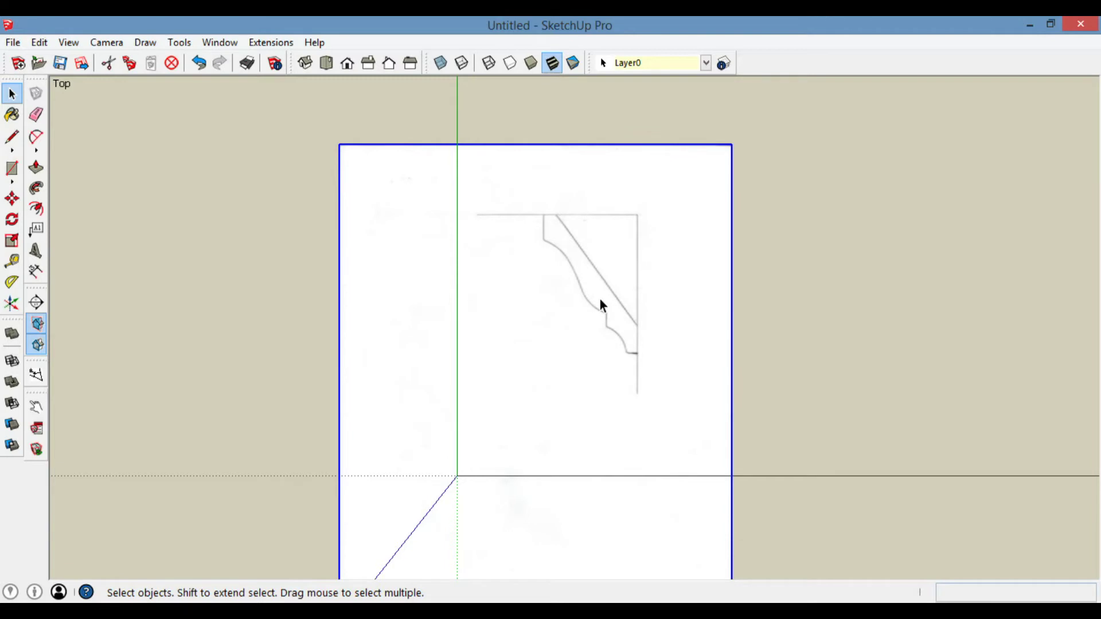
# Try a Tape Measure guide parallel to the green axis along the sketch's vertical wall line, and undo it
pyautogui.press('t')
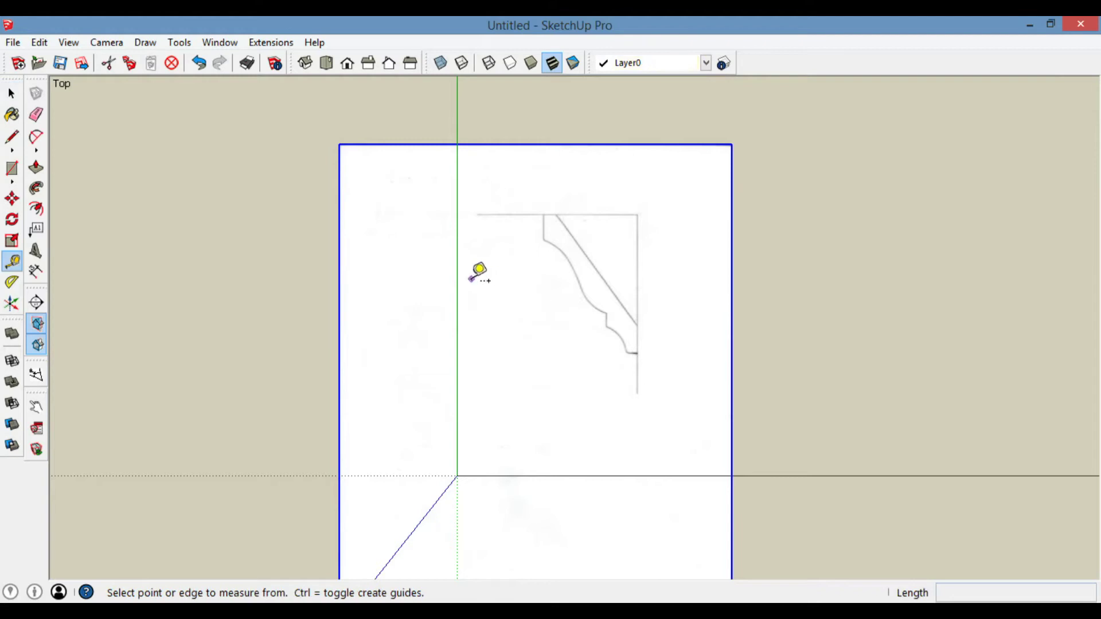
pyautogui.click(456, 270)
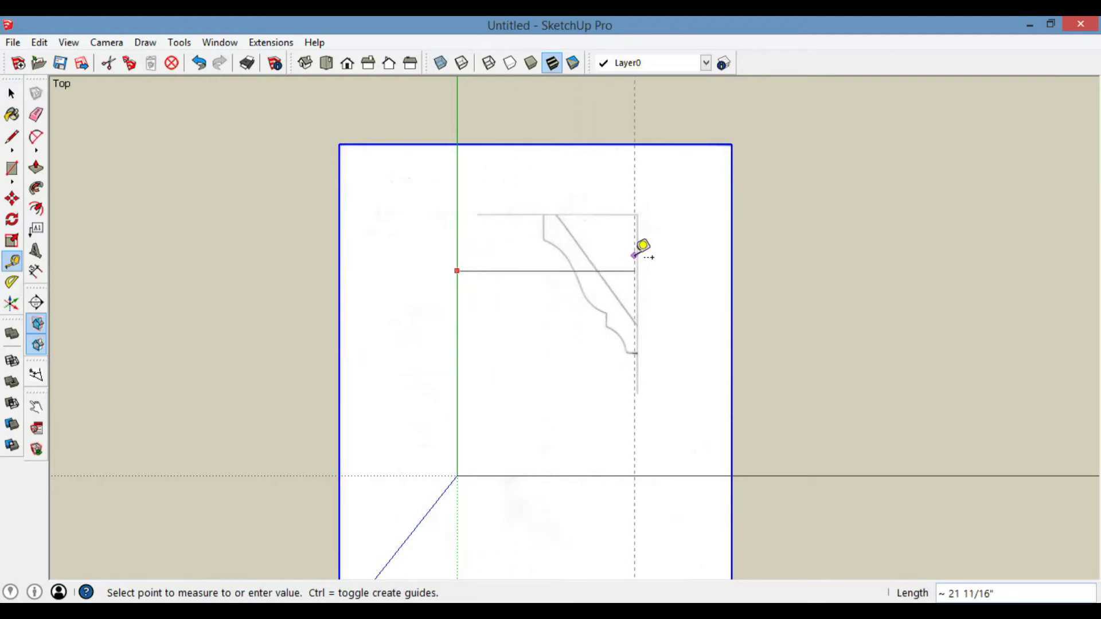
pyautogui.scroll(3, 641, 246)
pyautogui.scroll(3, 651, 195)
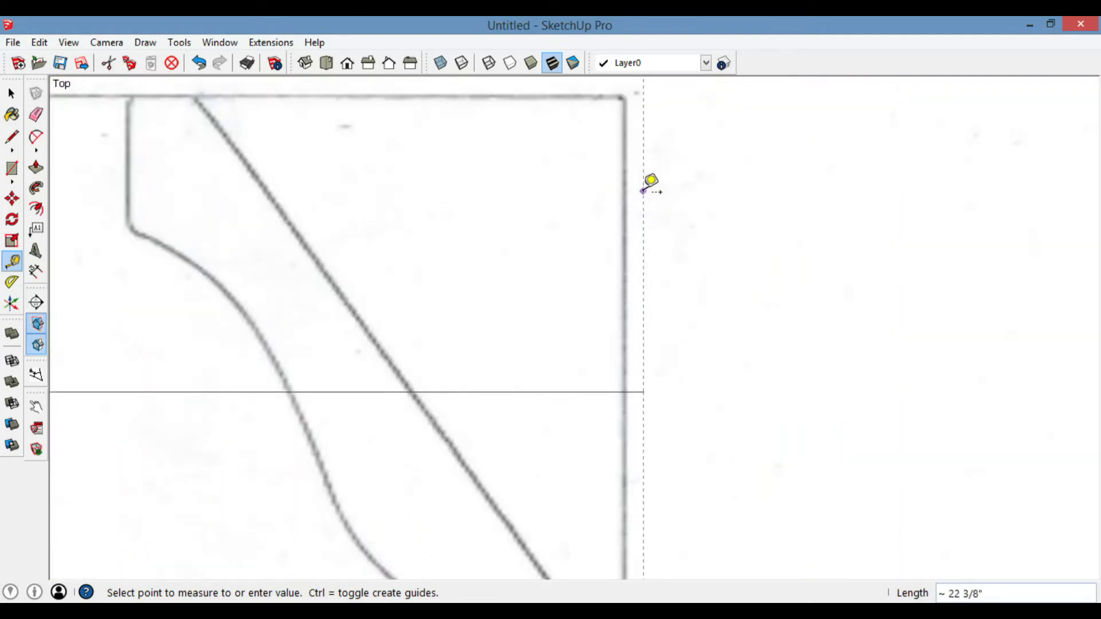
pyautogui.click(625, 177)
pyautogui.scroll(3, 624, 177)
pyautogui.scroll(-3, 625, 177)
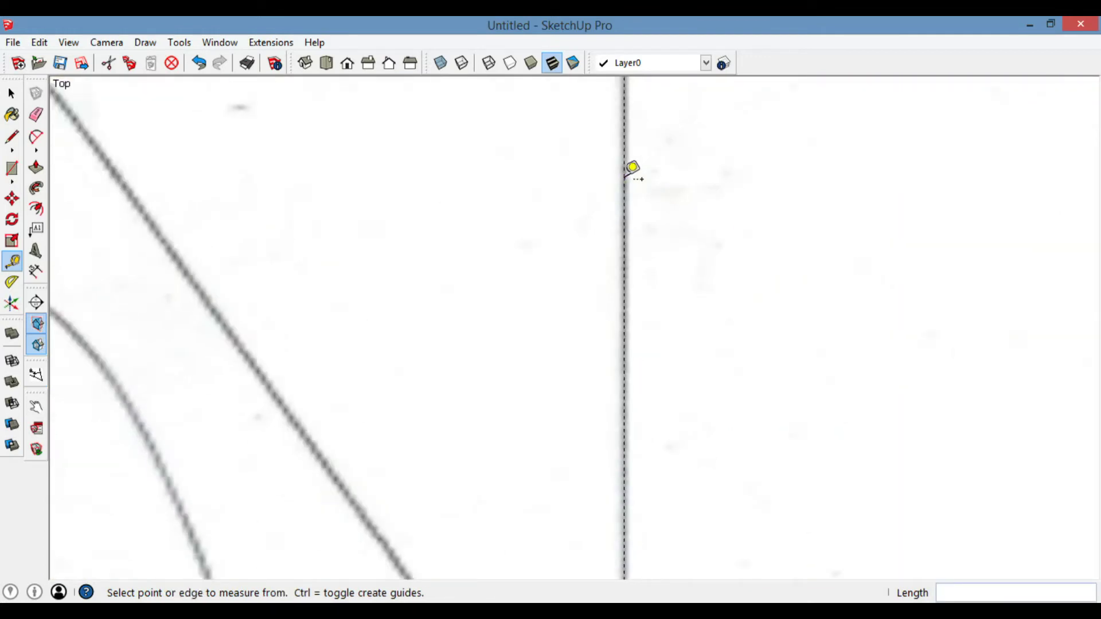
pyautogui.scroll(-3, 631, 167)
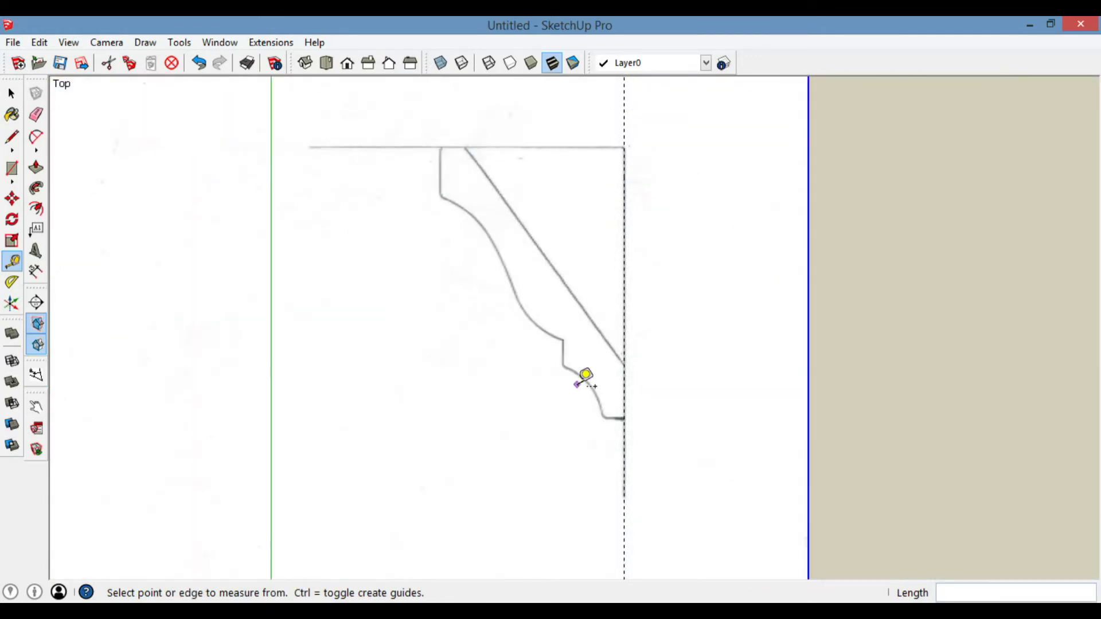
pyautogui.scroll(5, 626, 414)
pyautogui.scroll(-5, 633, 402)
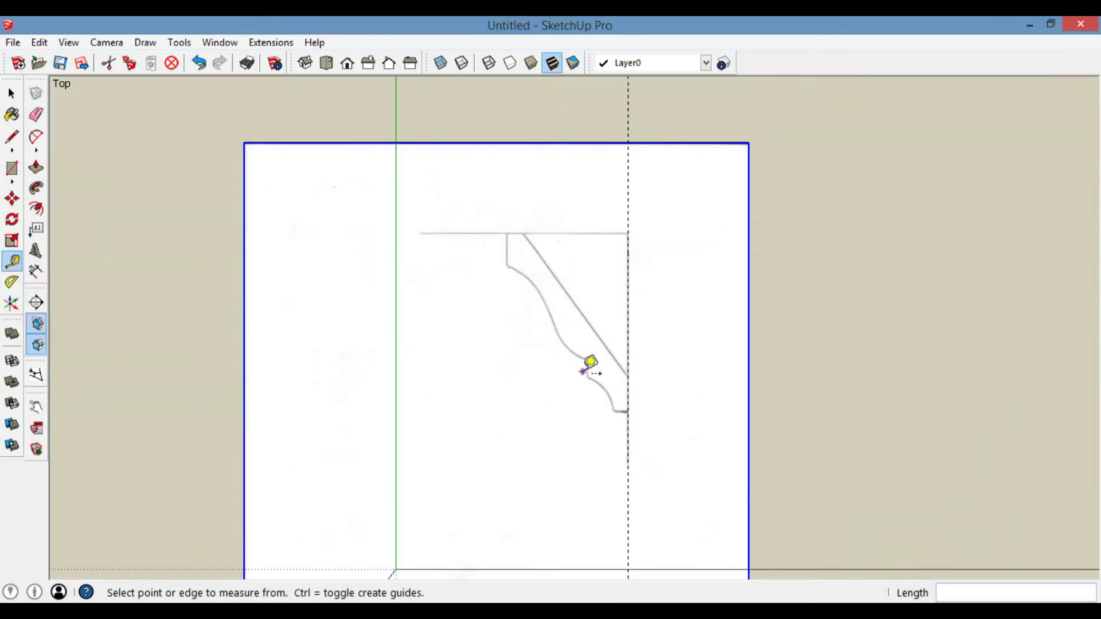
pyautogui.click(208, 64)
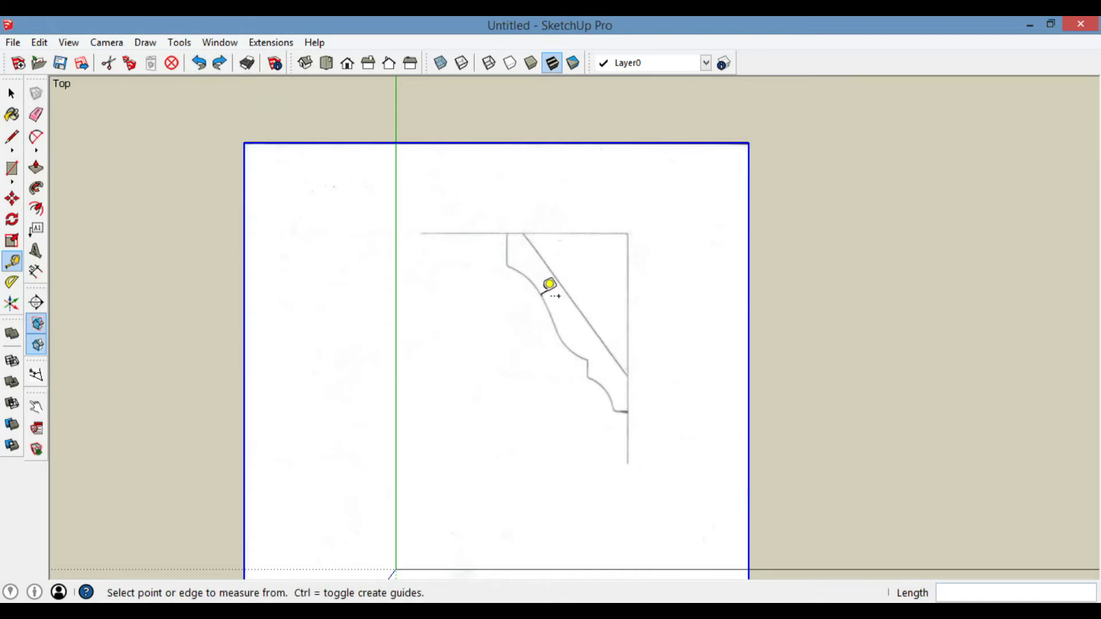
# Trace the profile's short top edge with the Line tool, from its outer corner to the start of the diagonal back
pyautogui.scroll(1, 520, 252)
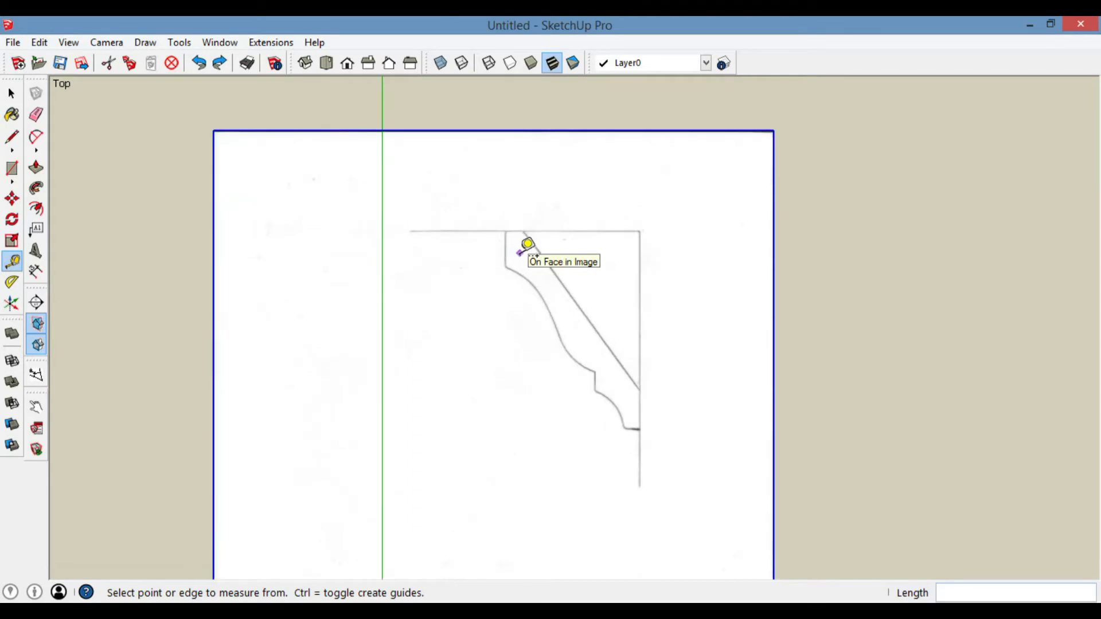
pyautogui.press('l')
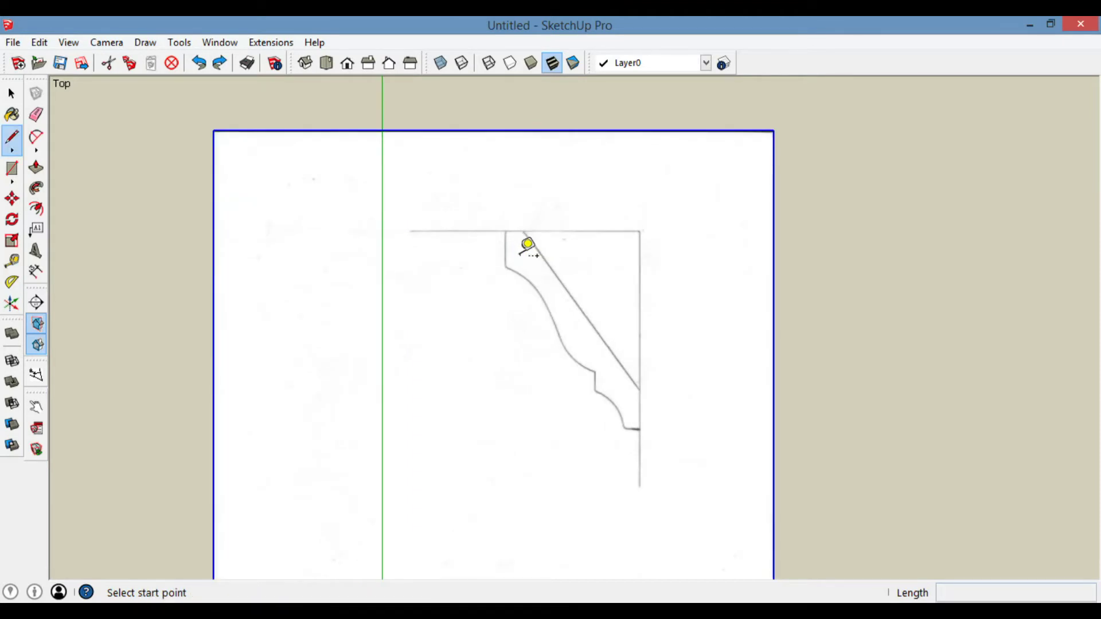
pyautogui.scroll(3, 516, 244)
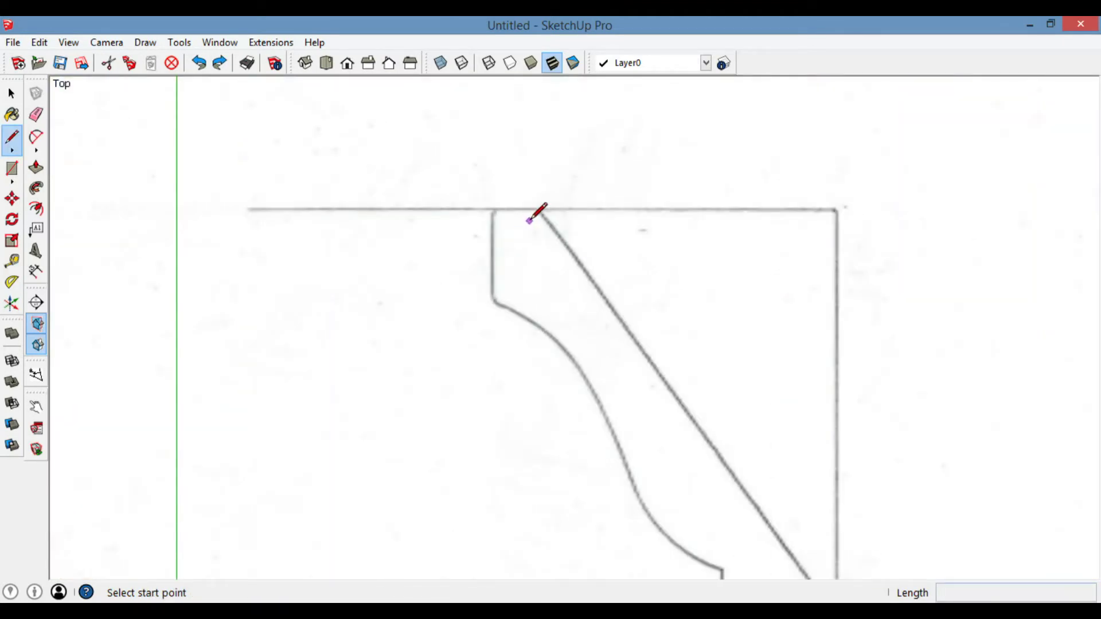
pyautogui.scroll(2, 536, 217)
pyautogui.scroll(2, 458, 199)
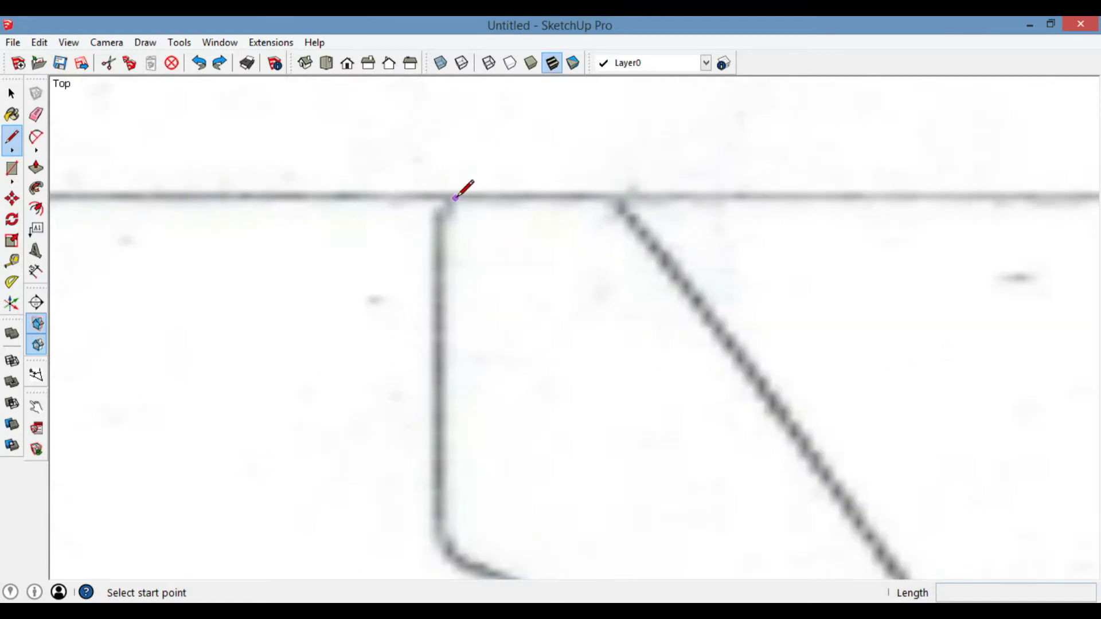
pyautogui.click(438, 194)
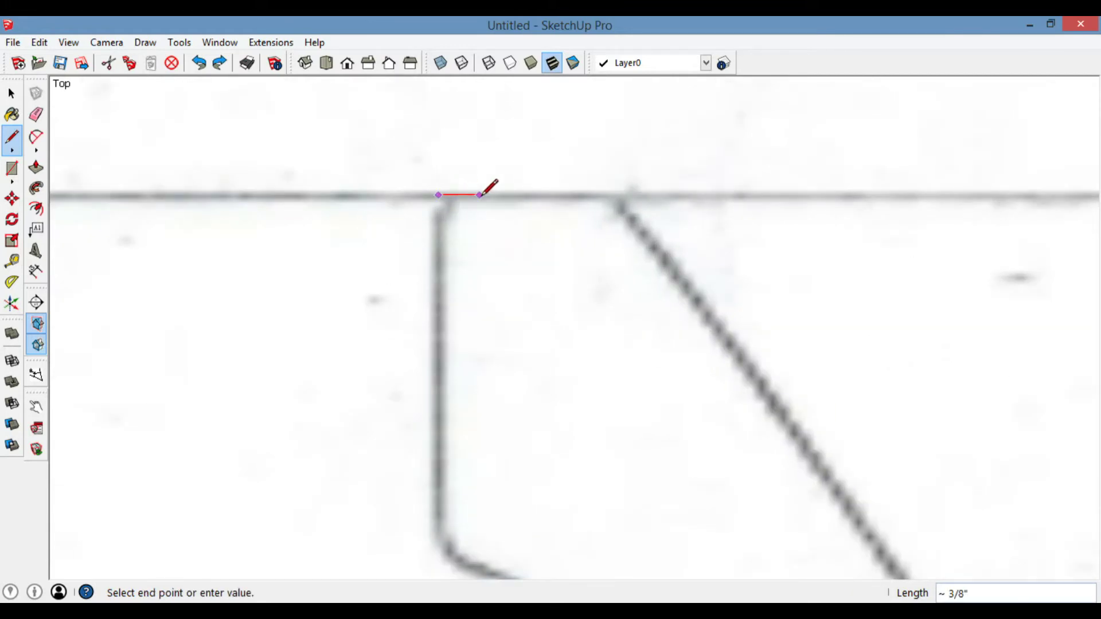
pyautogui.scroll(3, 622, 187)
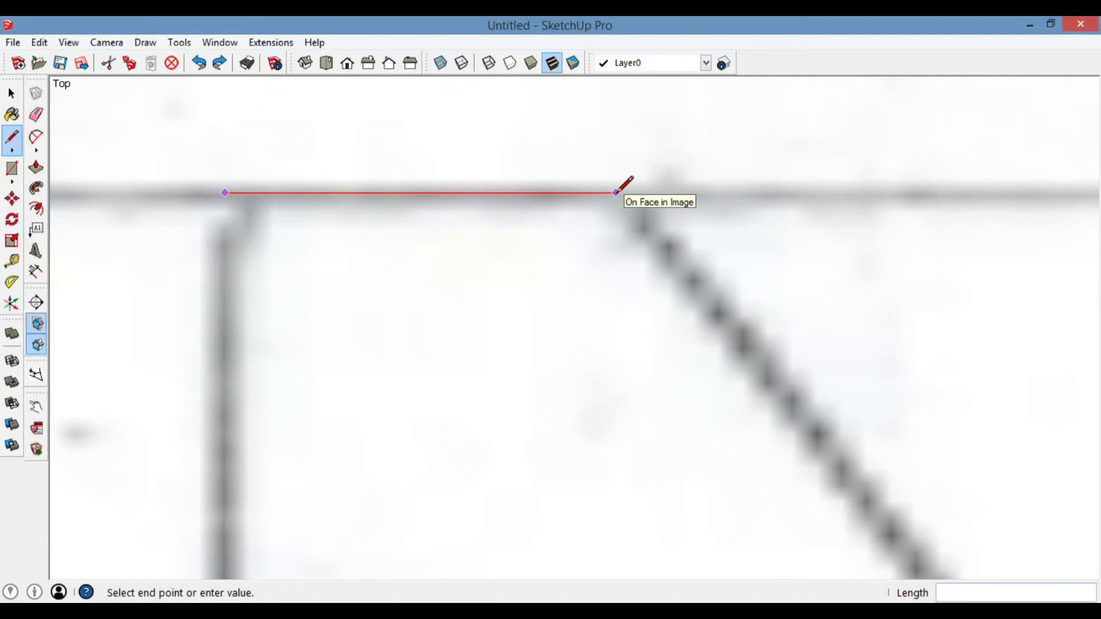
pyautogui.click(617, 192)
# Trace the diagonal back edge, about 16 7/8" long, to the wall line, and continue straight down the wall to the profile's bottom
pyautogui.scroll(5, 616, 193)
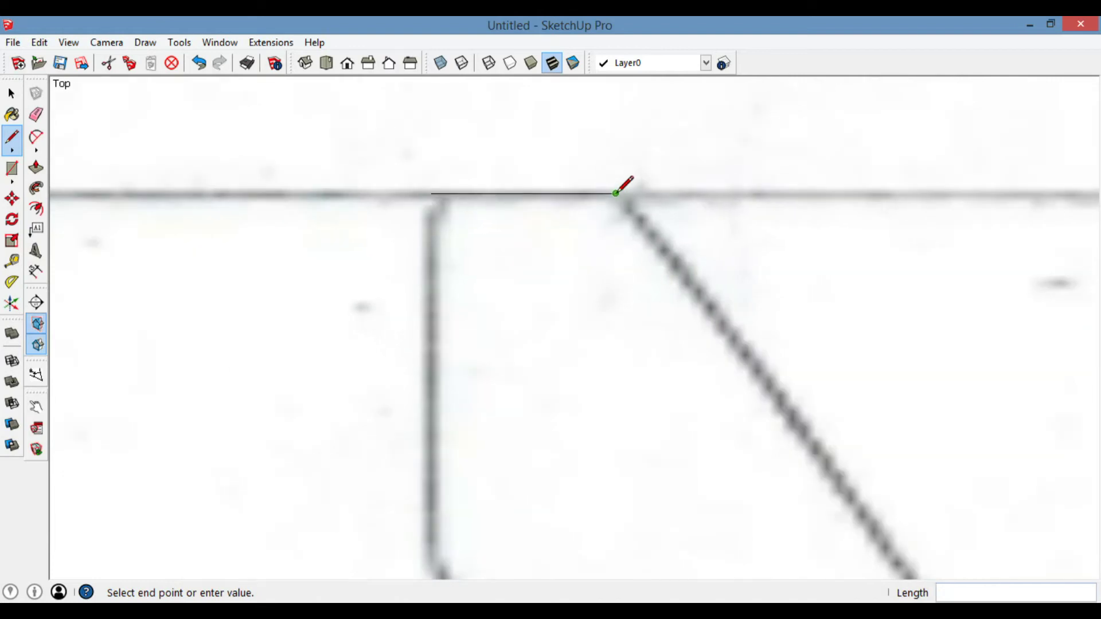
pyautogui.scroll(-5, 616, 192)
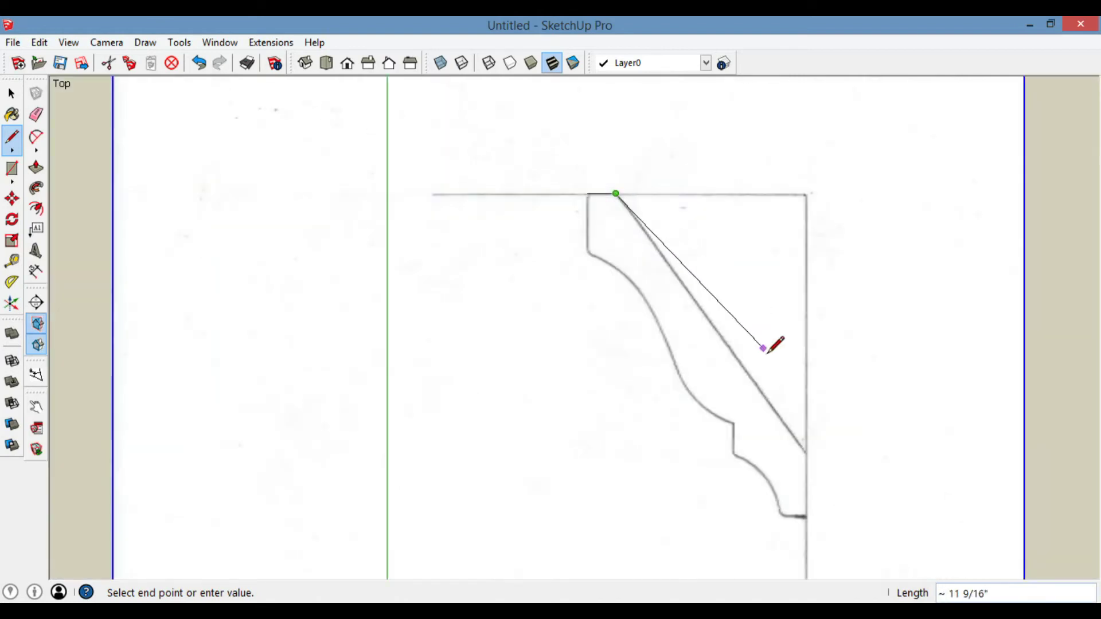
pyautogui.scroll(7, 810, 480)
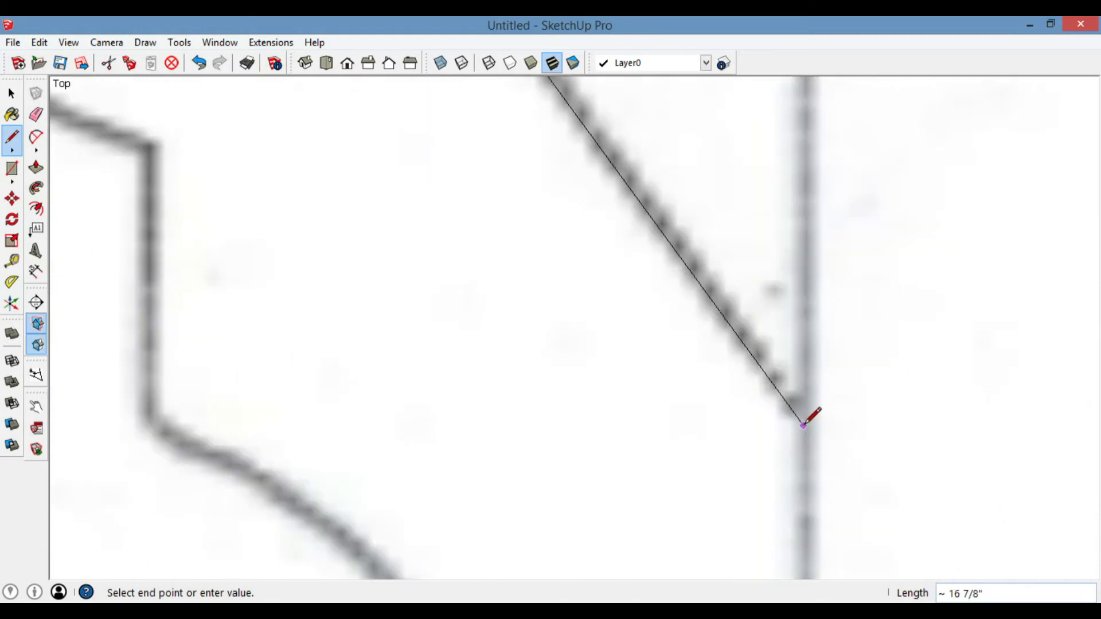
pyautogui.click(802, 420)
pyautogui.scroll(-5, 802, 420)
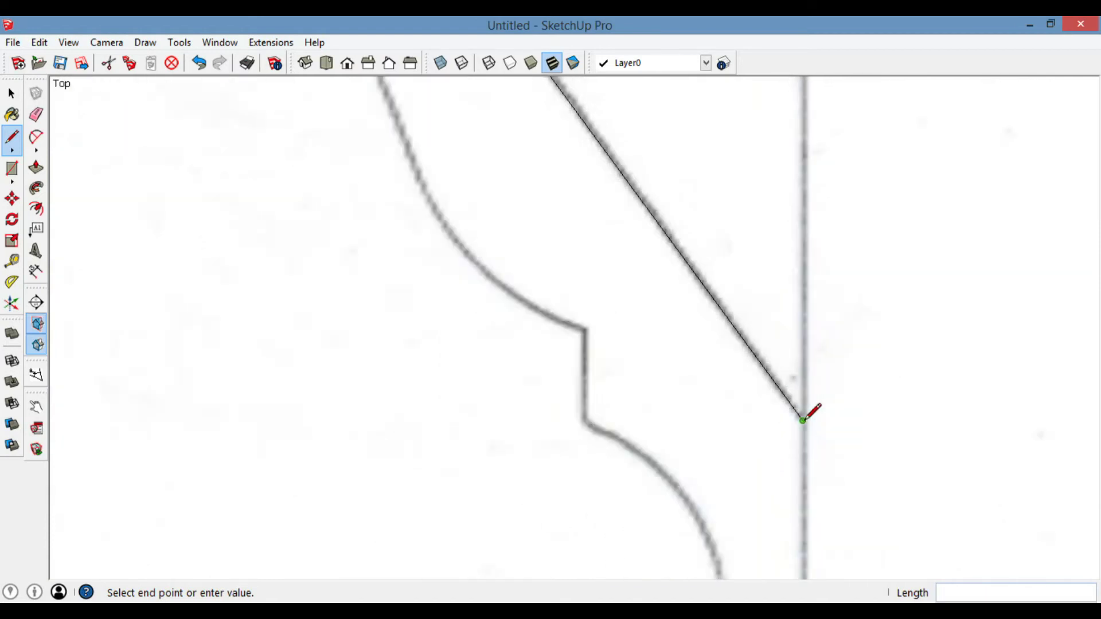
pyautogui.scroll(6, 806, 509)
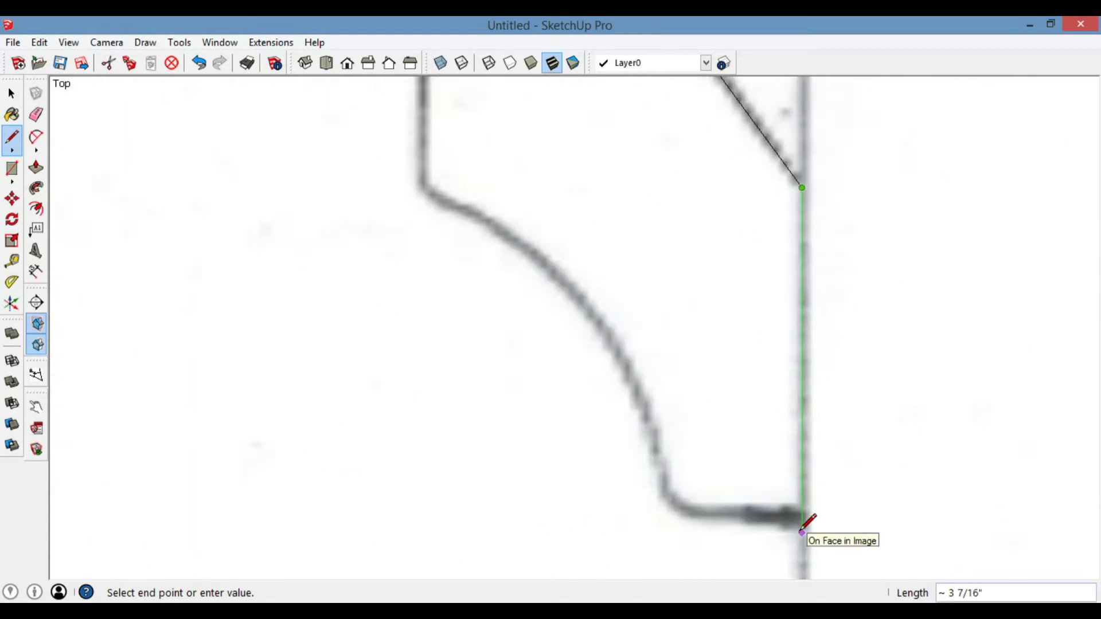
pyautogui.click(806, 500)
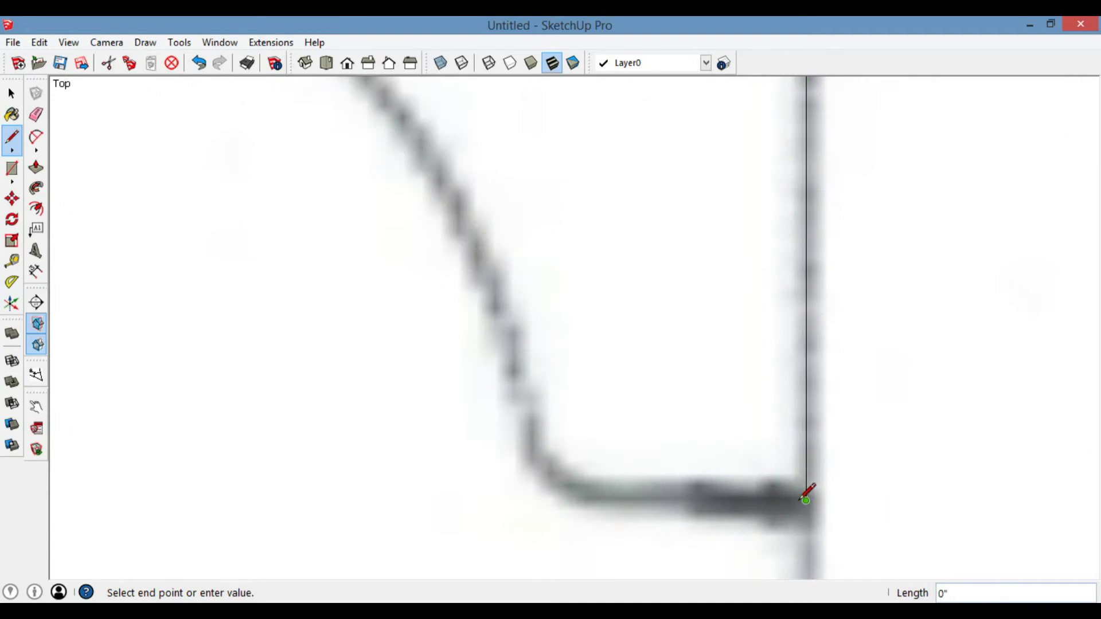
# Trace the profile's bottom edge about 1 3/8" from the wall line to where the lower curve's rounded corner begins
pyautogui.scroll(-3, 622, 488)
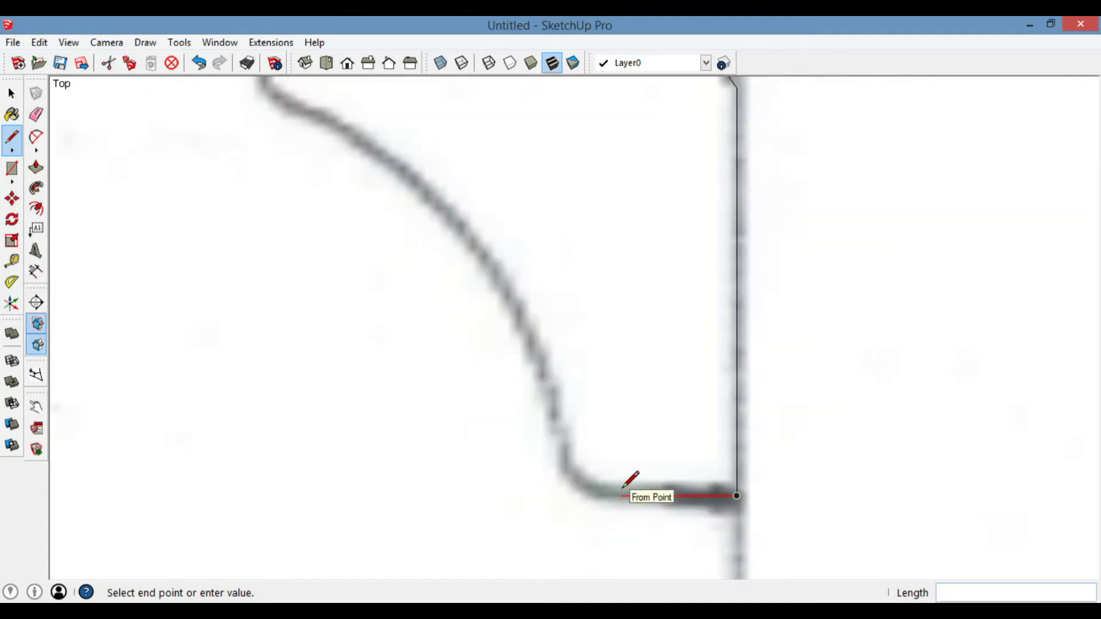
pyautogui.scroll(3, 614, 487)
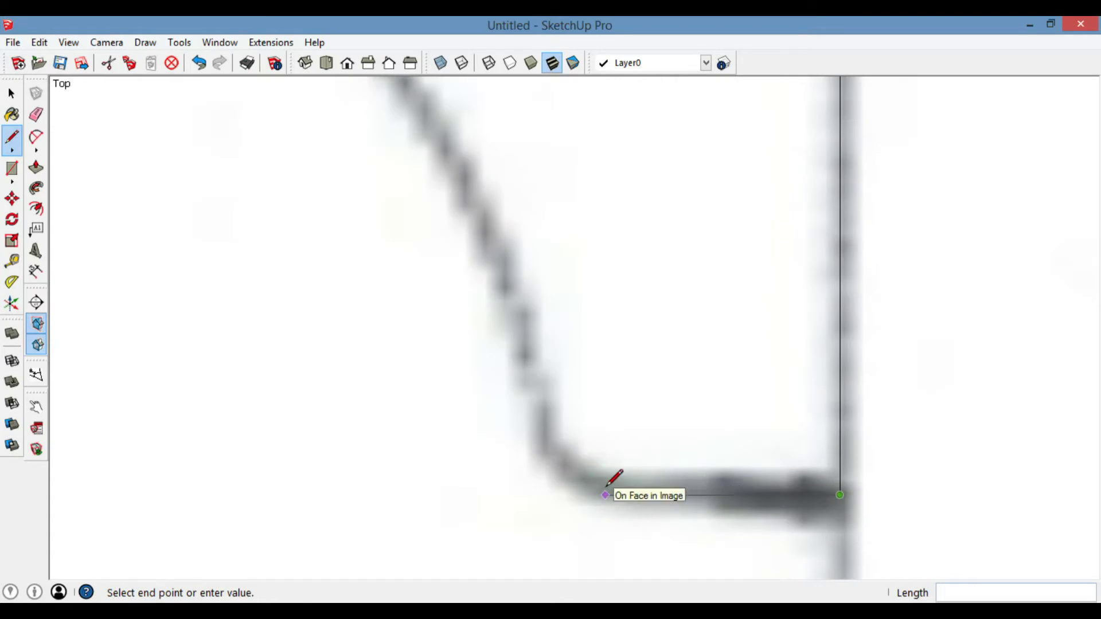
pyautogui.scroll(-3, 610, 486)
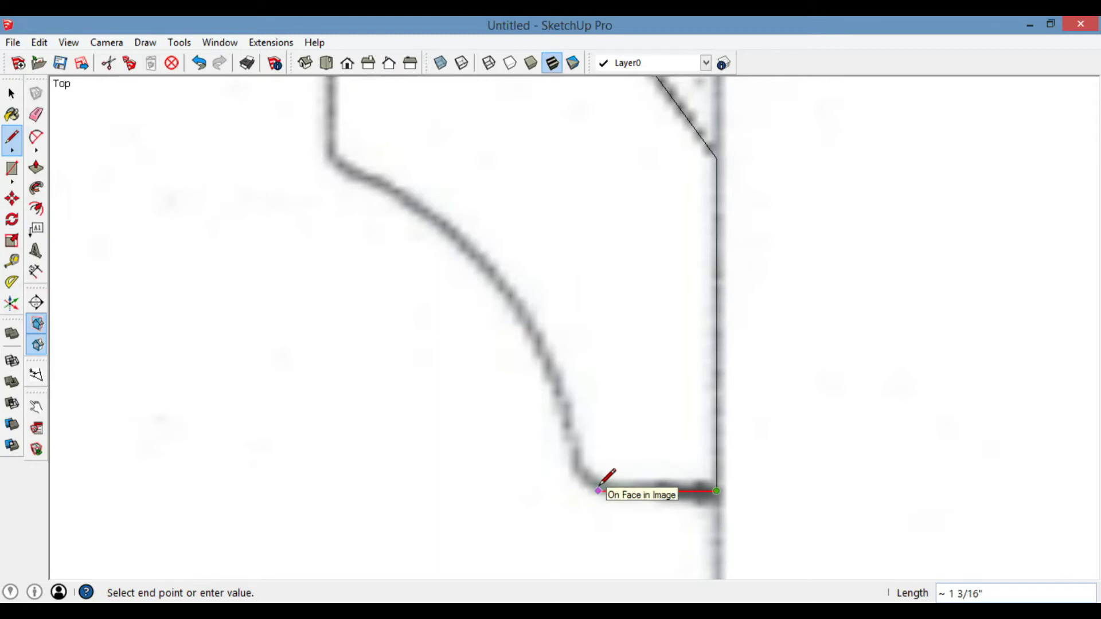
pyautogui.scroll(3, 598, 487)
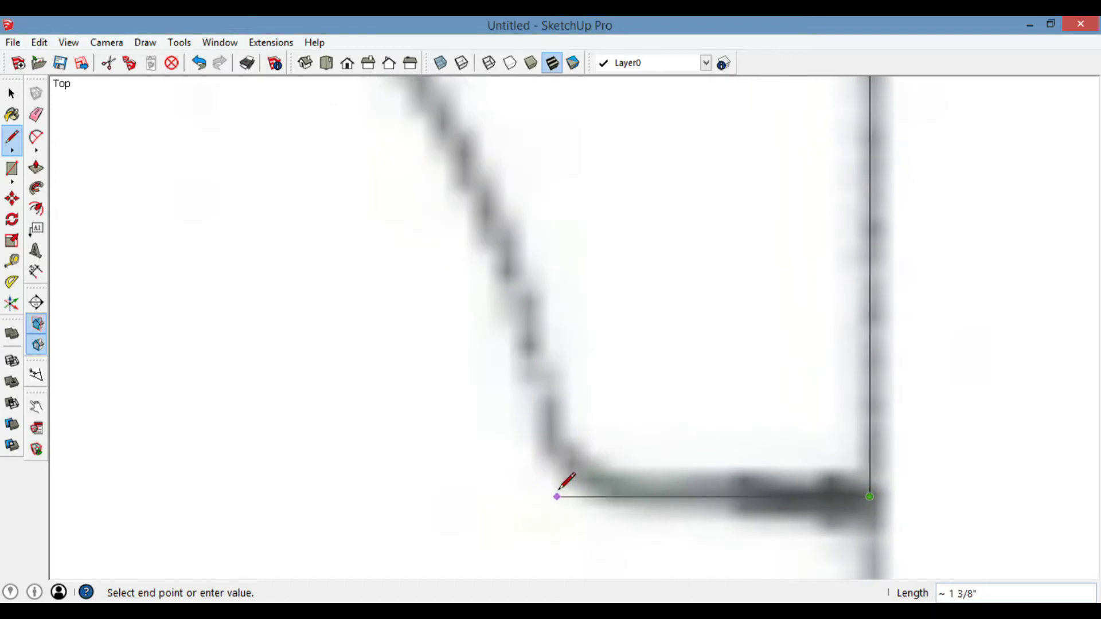
pyautogui.click(561, 493)
# Trace the lower concave curve with a 2 Point Arc, chord about 4 1/16", from the bottom edge's outer end to the small vertical step's lower corner
pyautogui.scroll(-3, 561, 493)
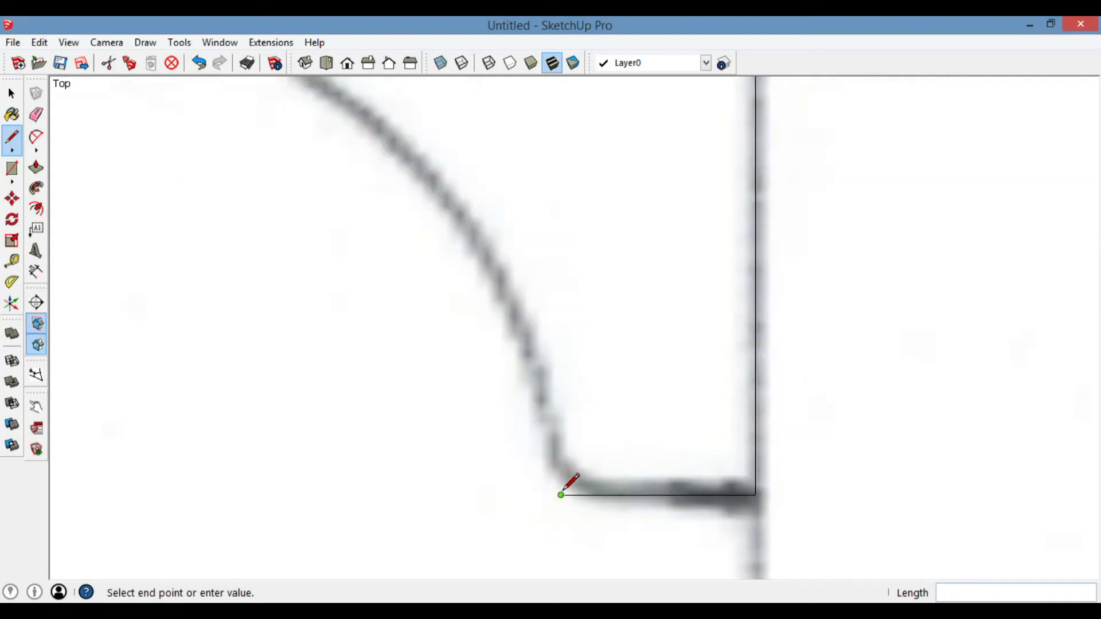
pyautogui.press('a')
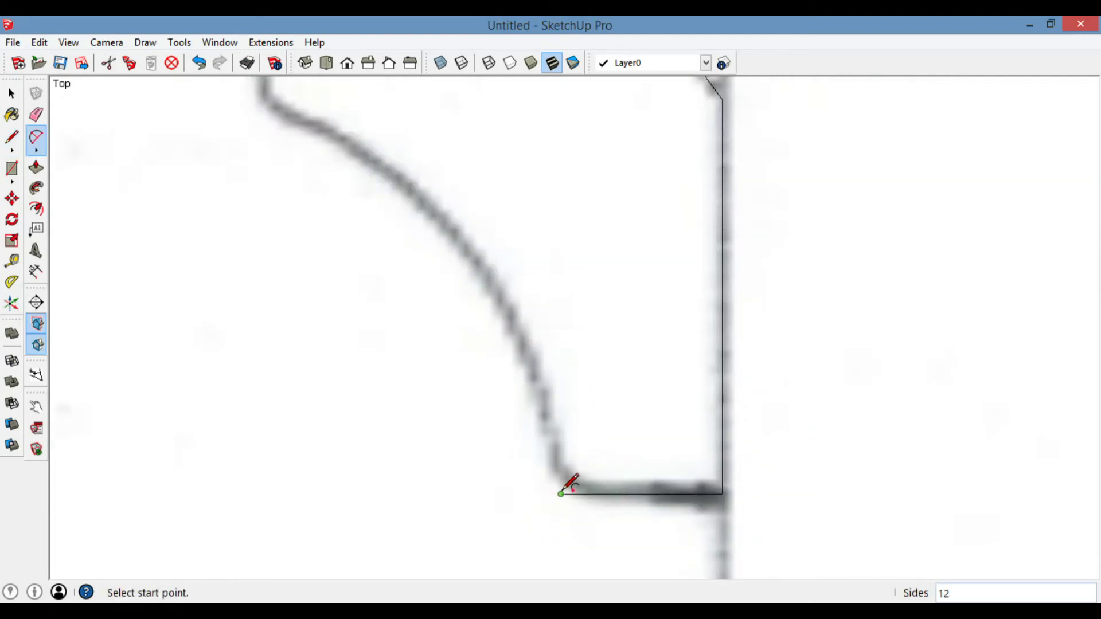
pyautogui.click(561, 493)
pyautogui.scroll(-3, 562, 492)
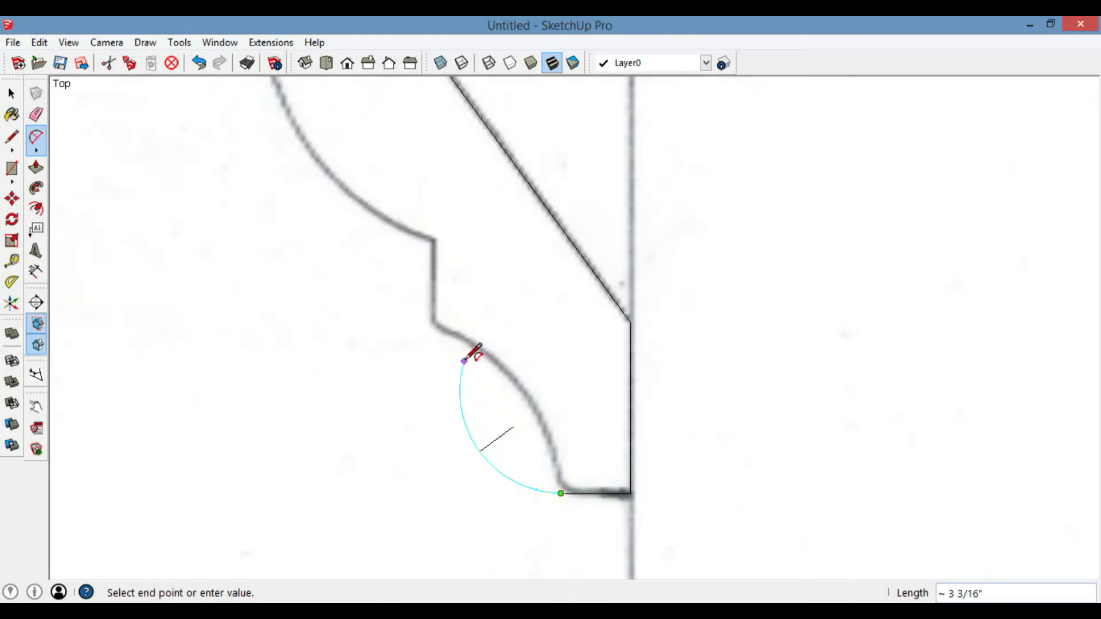
pyautogui.scroll(4, 442, 324)
pyautogui.scroll(2, 436, 329)
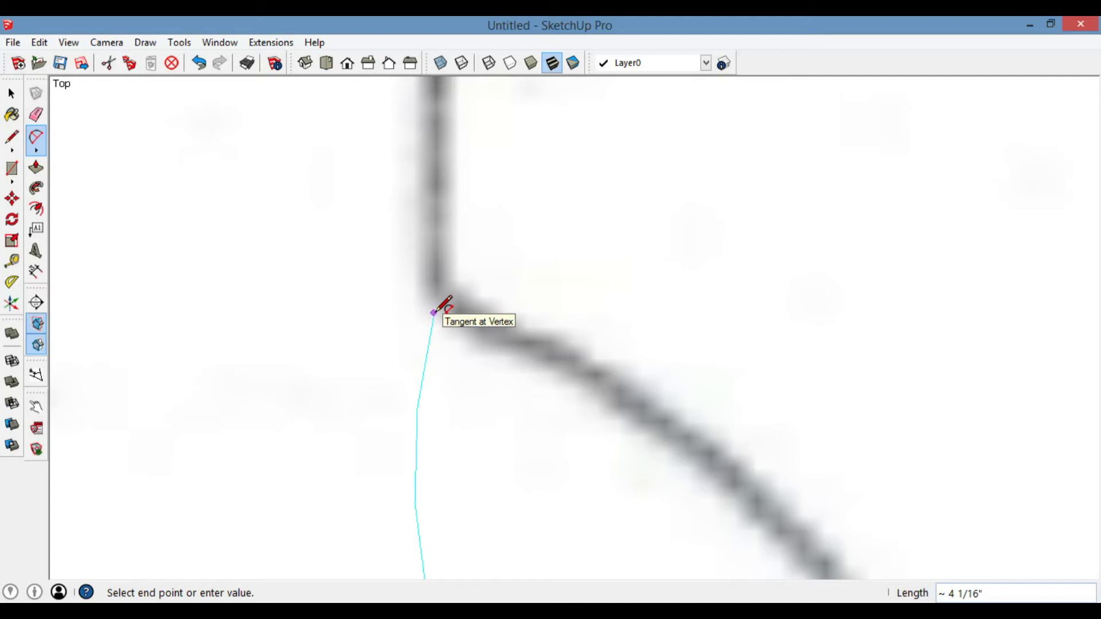
pyautogui.click(436, 314)
pyautogui.scroll(-5, 436, 314)
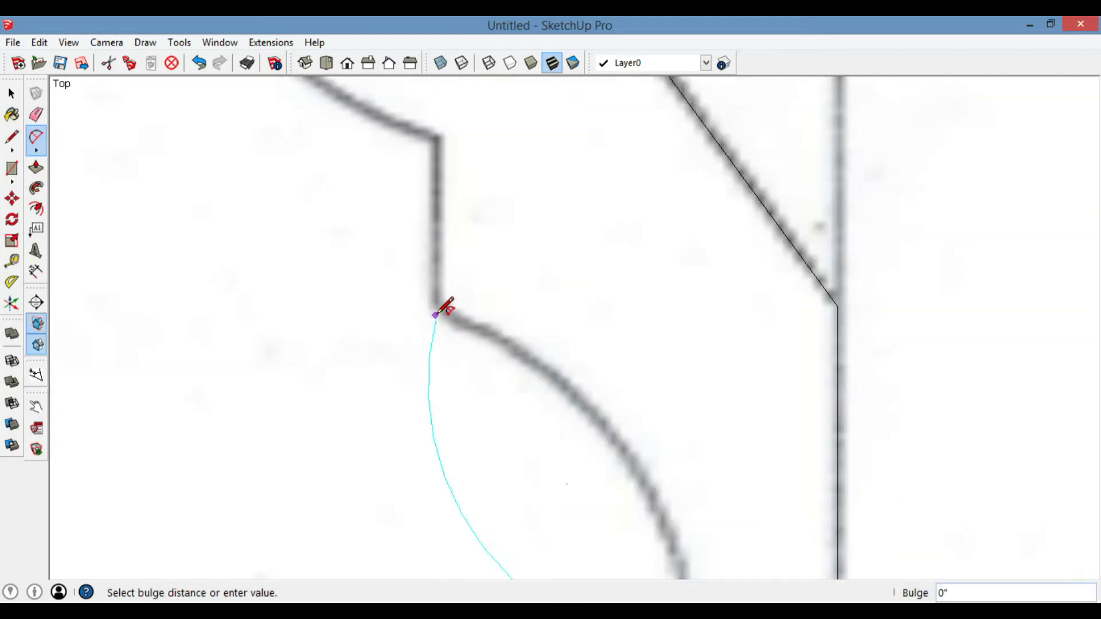
pyautogui.scroll(3, 539, 395)
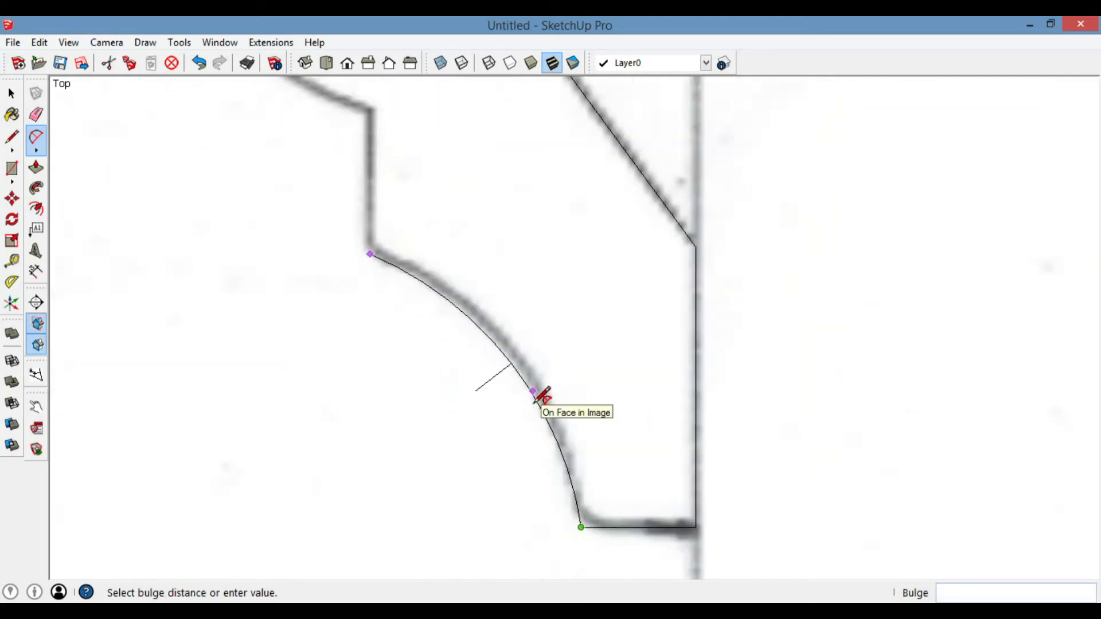
pyautogui.scroll(2, 530, 349)
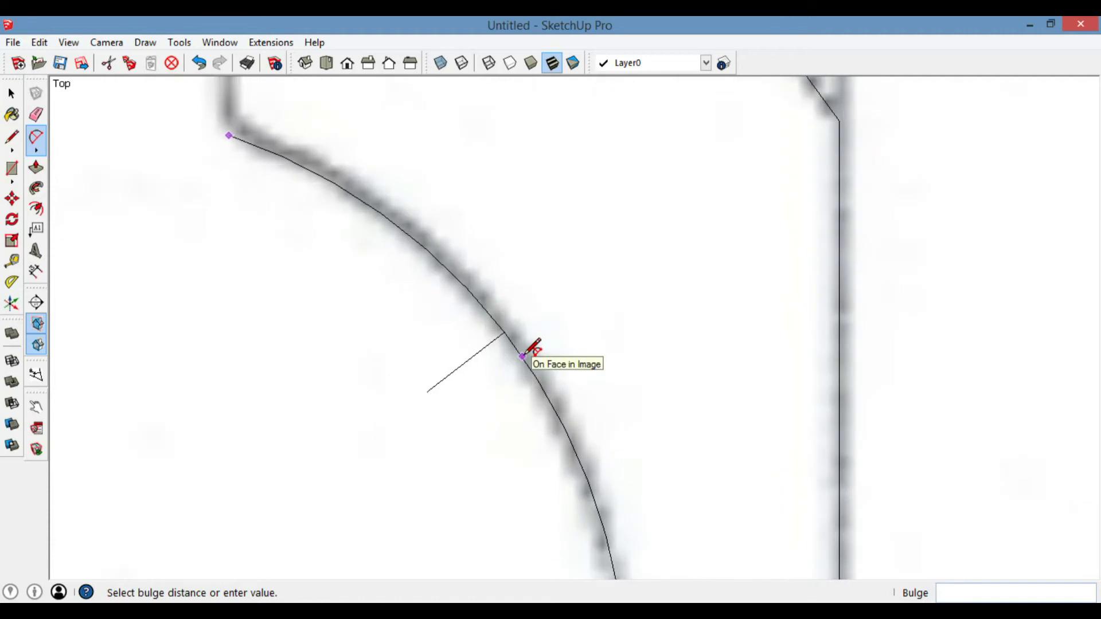
pyautogui.scroll(-2, 530, 350)
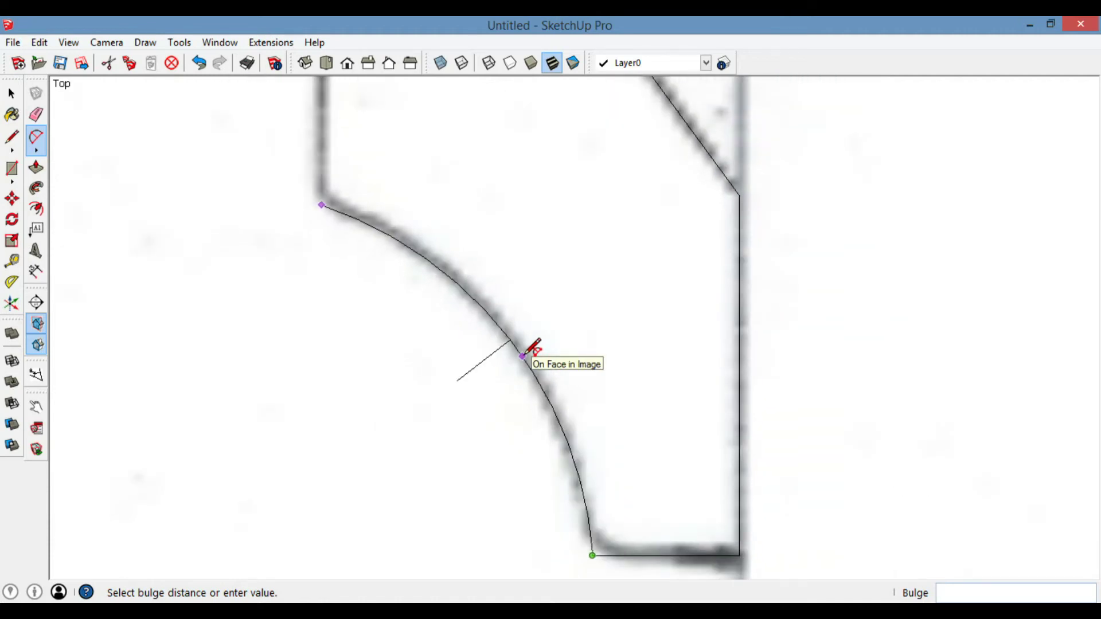
pyautogui.click(524, 355)
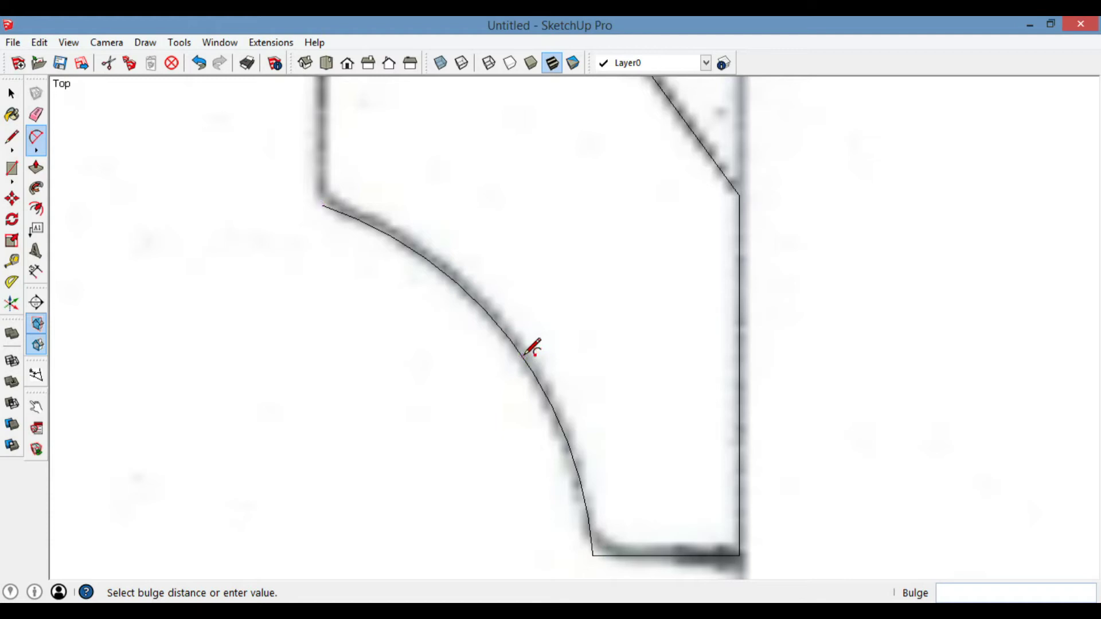
# Trace the small vertical step with a line about 1 11/16" long, from the arc's upper end to the S-curve's lower end
pyautogui.scroll(-3, 524, 355)
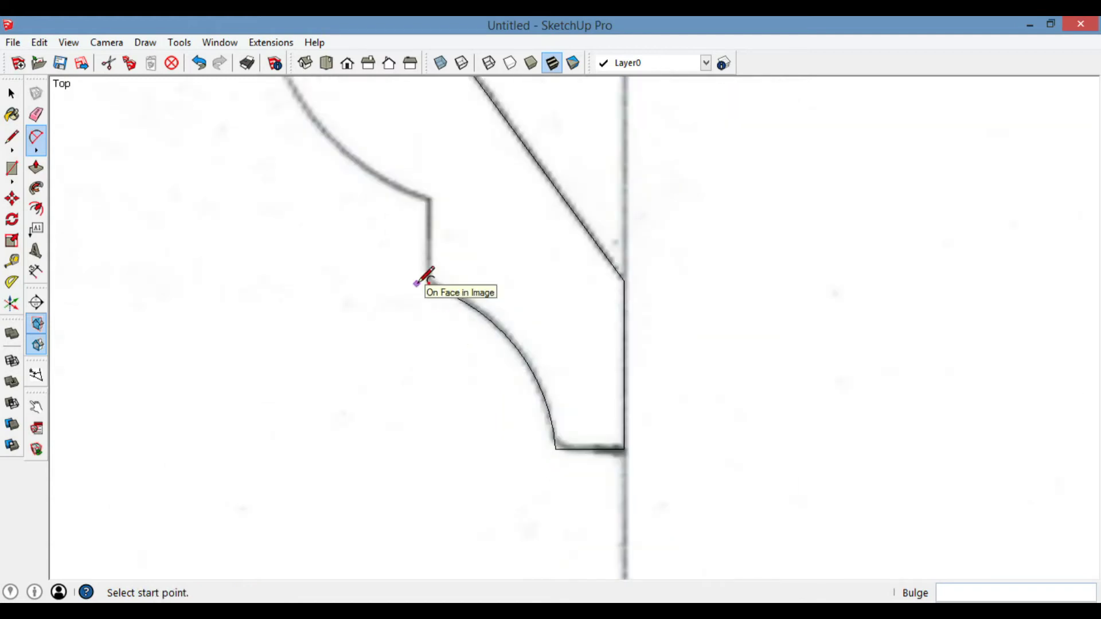
pyautogui.press('l')
pyautogui.scroll(3, 421, 281)
pyautogui.click(433, 293)
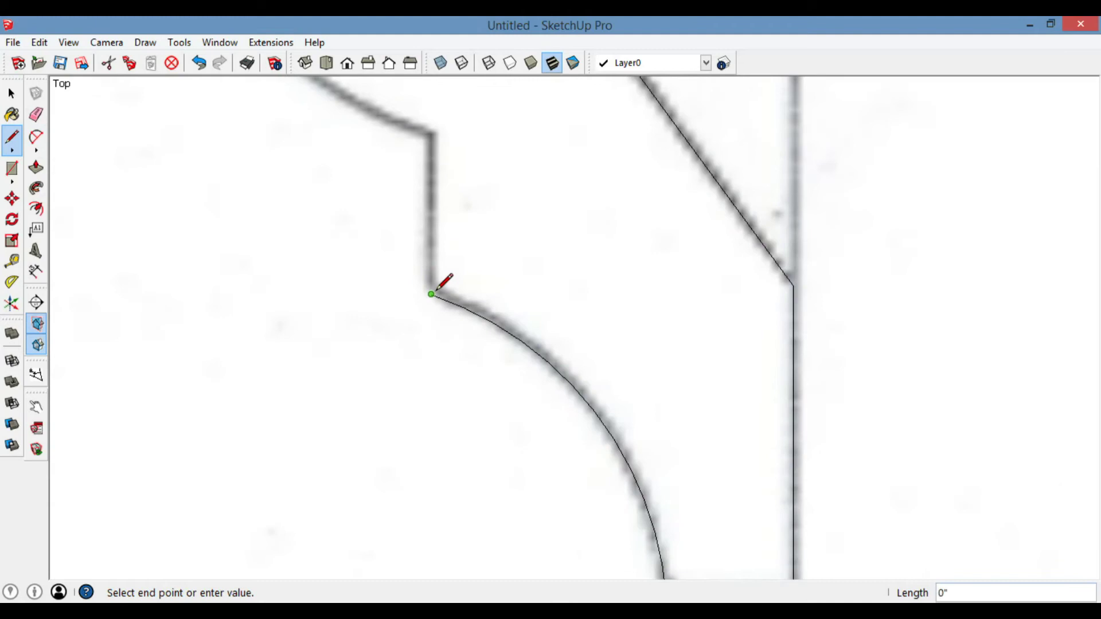
pyautogui.scroll(4, 435, 141)
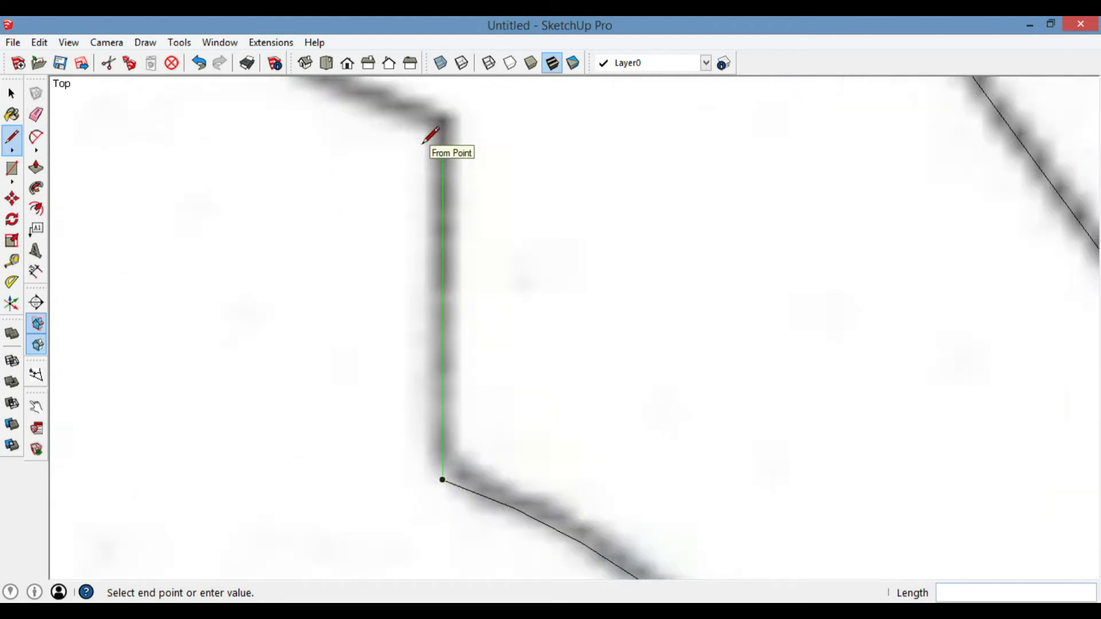
pyautogui.click(449, 122)
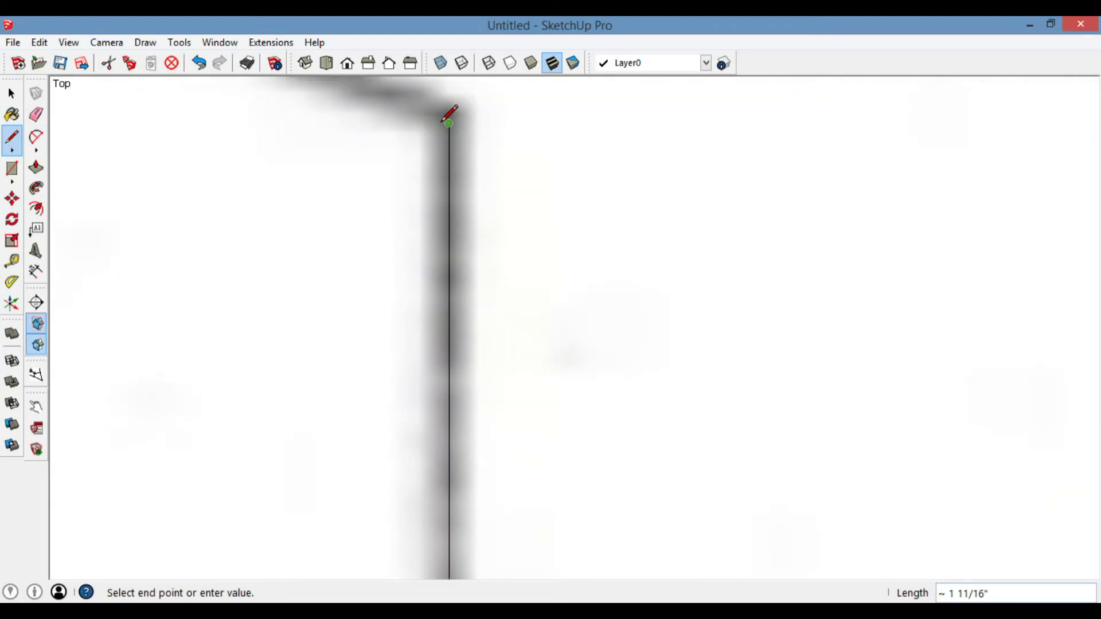
pyautogui.scroll(-8, 448, 143)
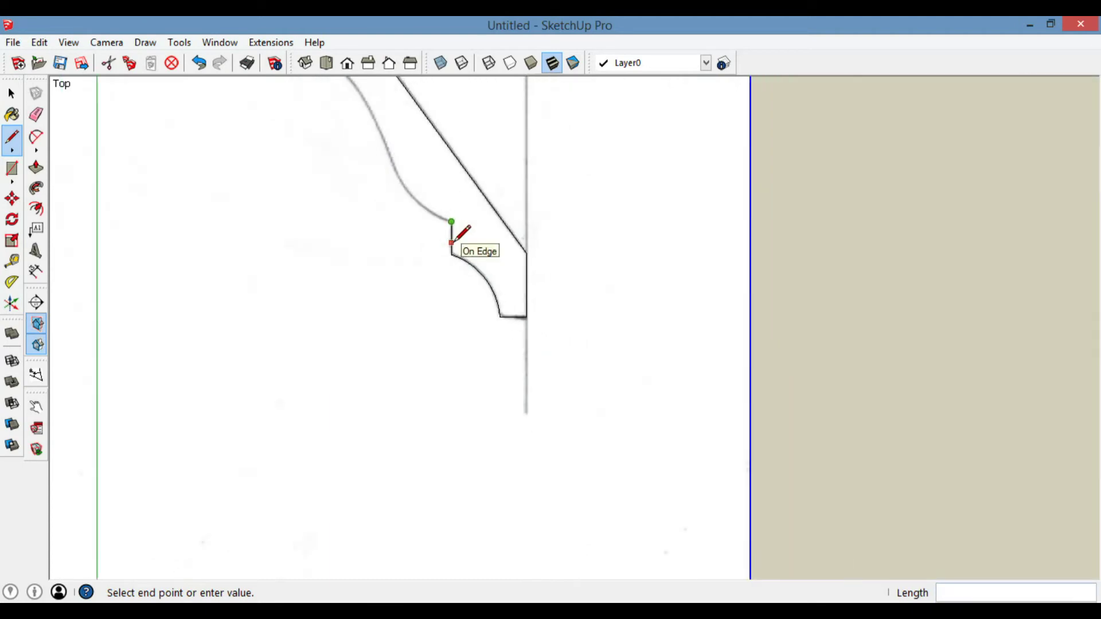
pyautogui.scroll(-3, 453, 238)
pyautogui.press('space')
# Start a Bezier curve at the small step's upper corner and set its end point at the upper vertical face's lower corner, aligned with the profile's top corner
pyautogui.scroll(2, 367, 142)
pyautogui.scroll(1, 368, 141)
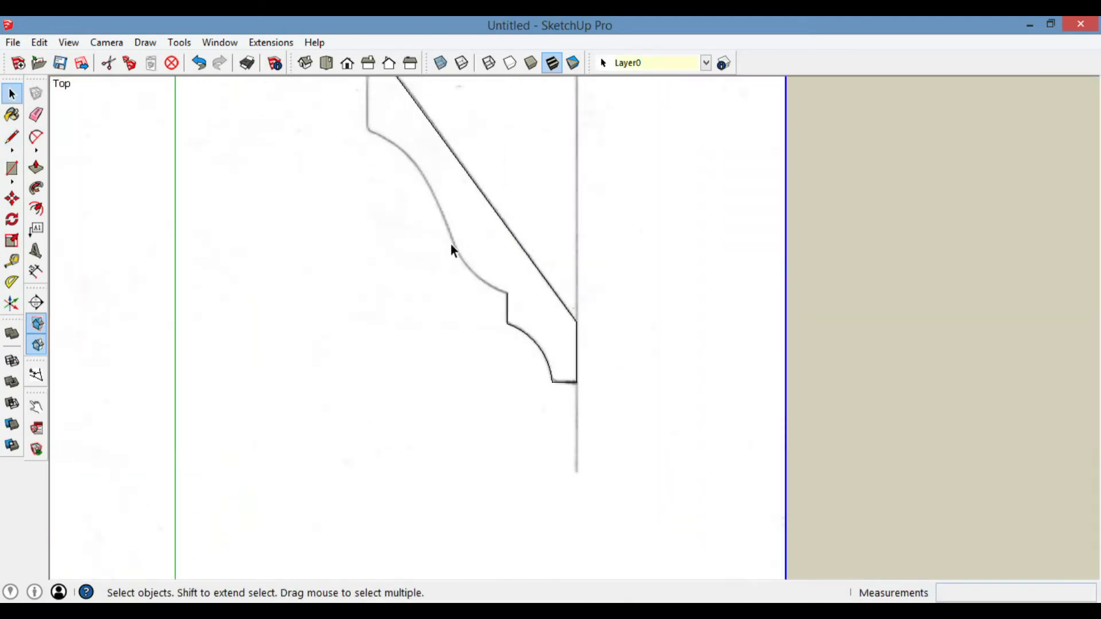
pyautogui.scroll(-1, 491, 301)
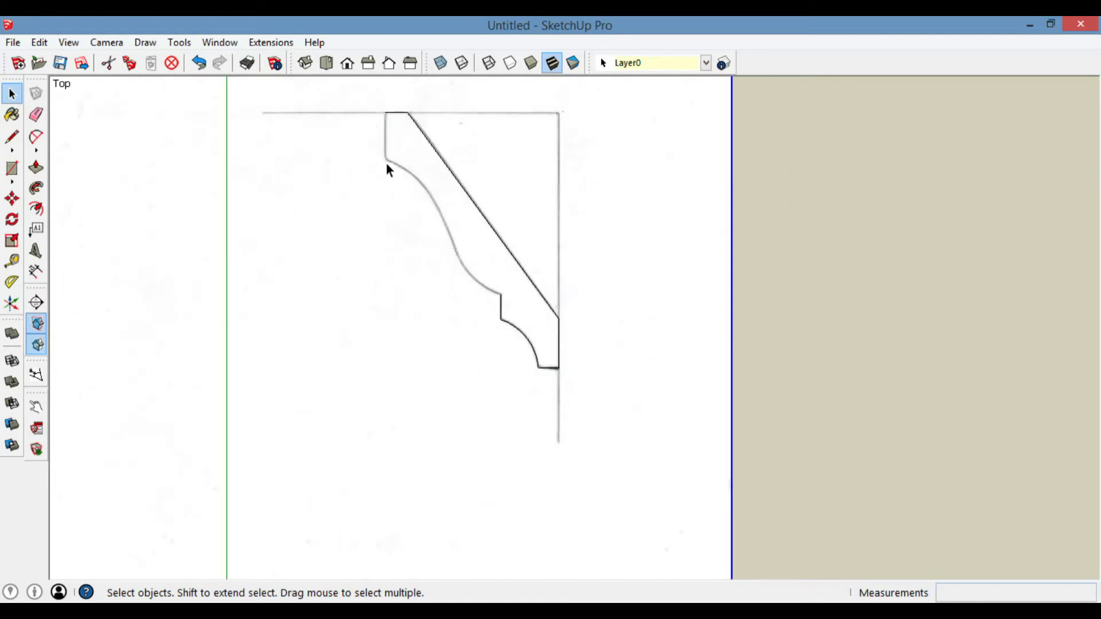
pyautogui.scroll(2, 390, 166)
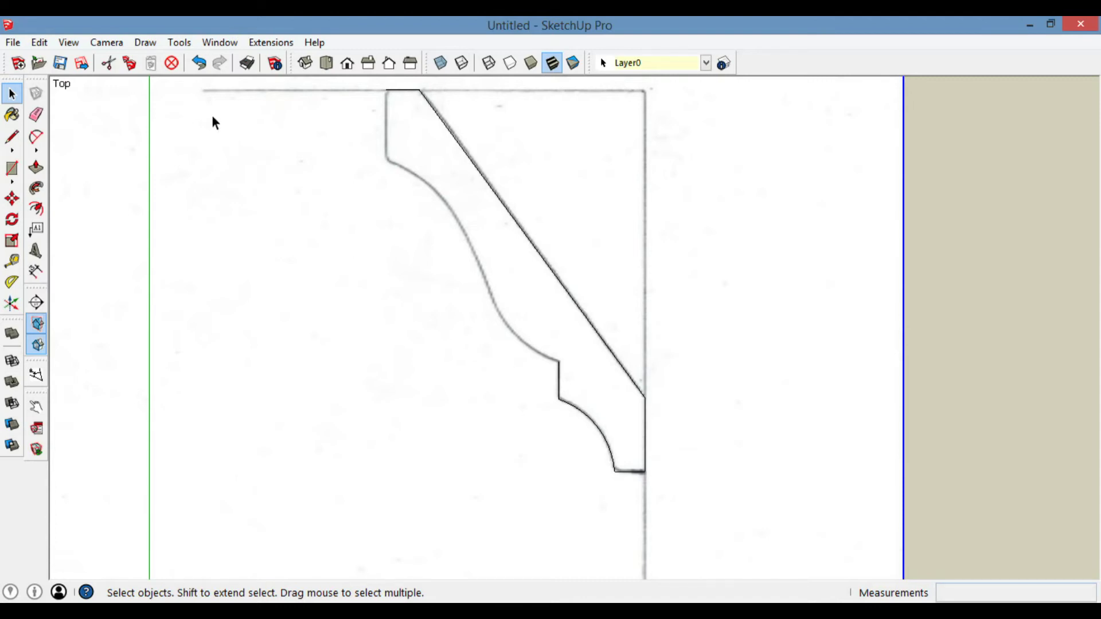
pyautogui.click(146, 43)
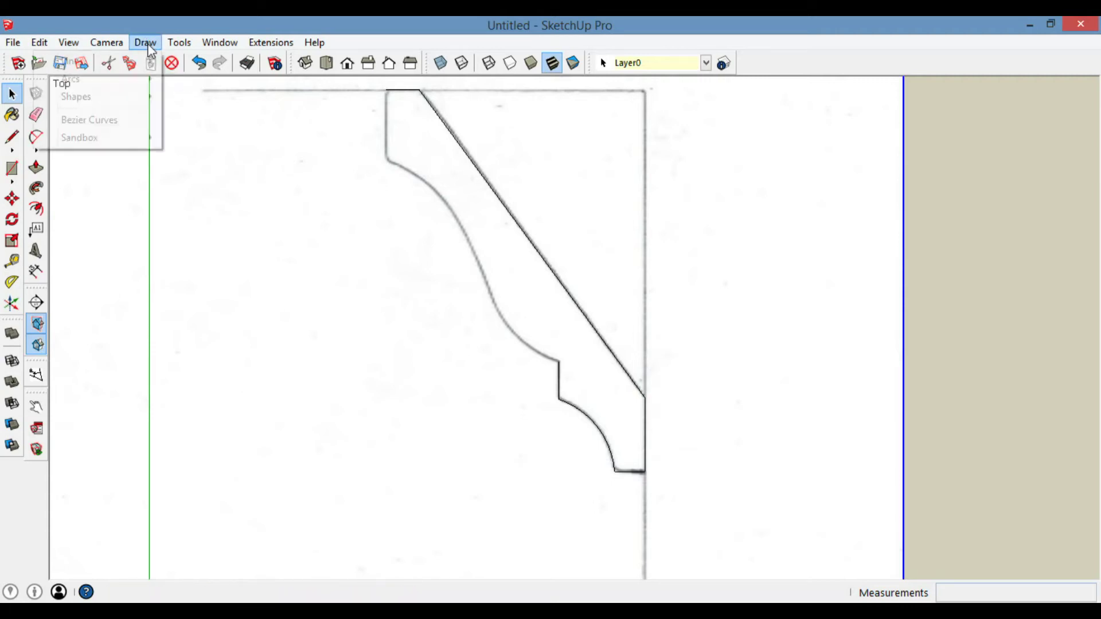
pyautogui.click(91, 119)
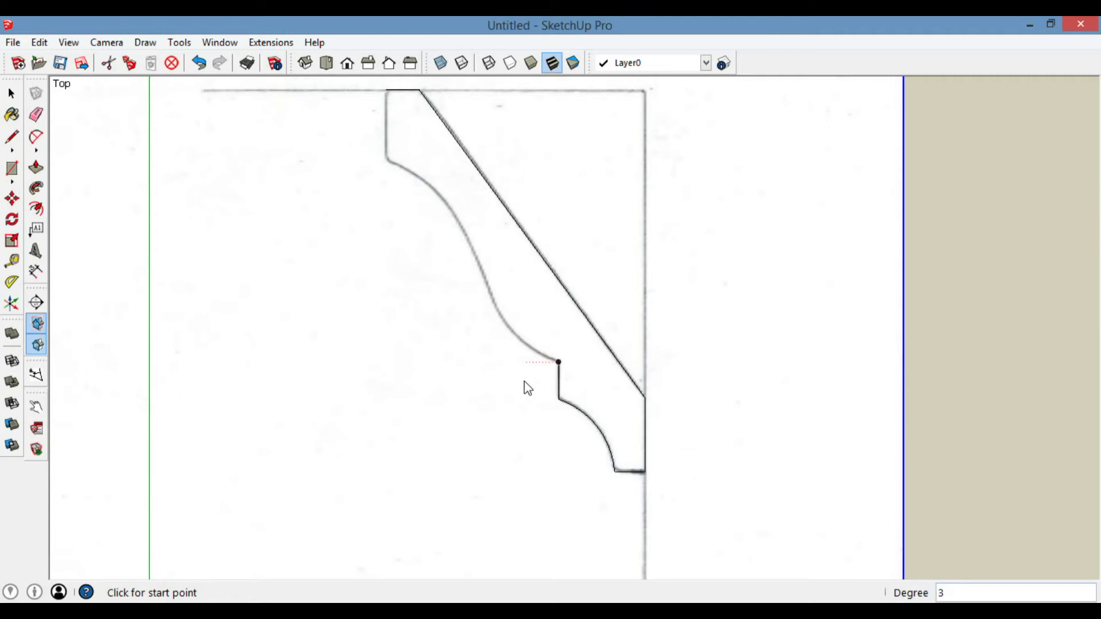
pyautogui.scroll(5, 547, 381)
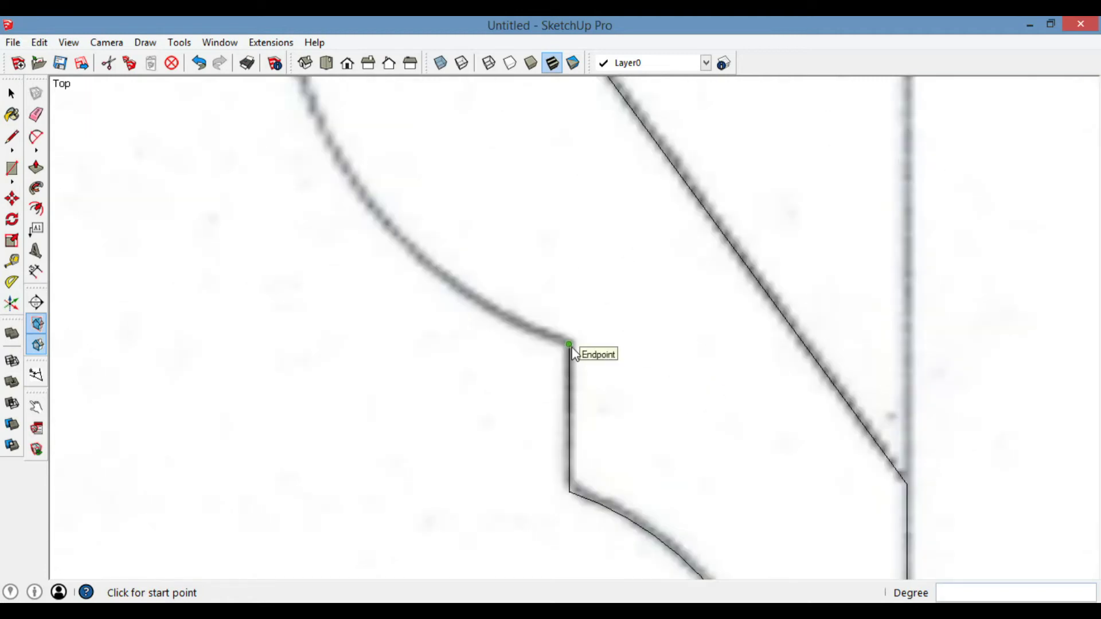
pyautogui.click(570, 343)
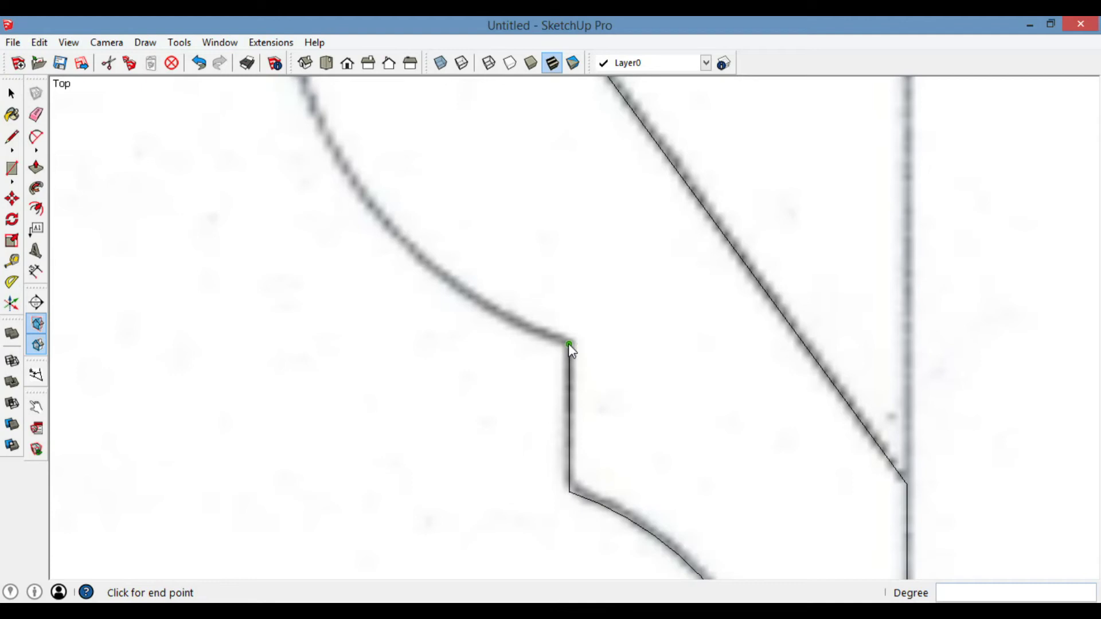
pyautogui.scroll(-8, 570, 344)
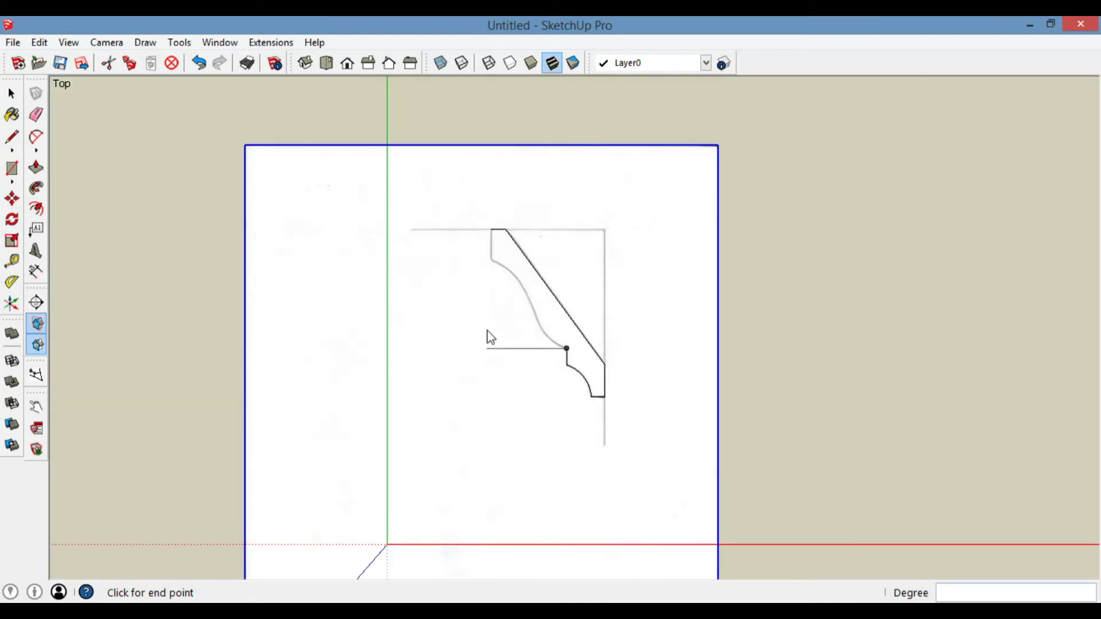
pyautogui.scroll(3, 491, 253)
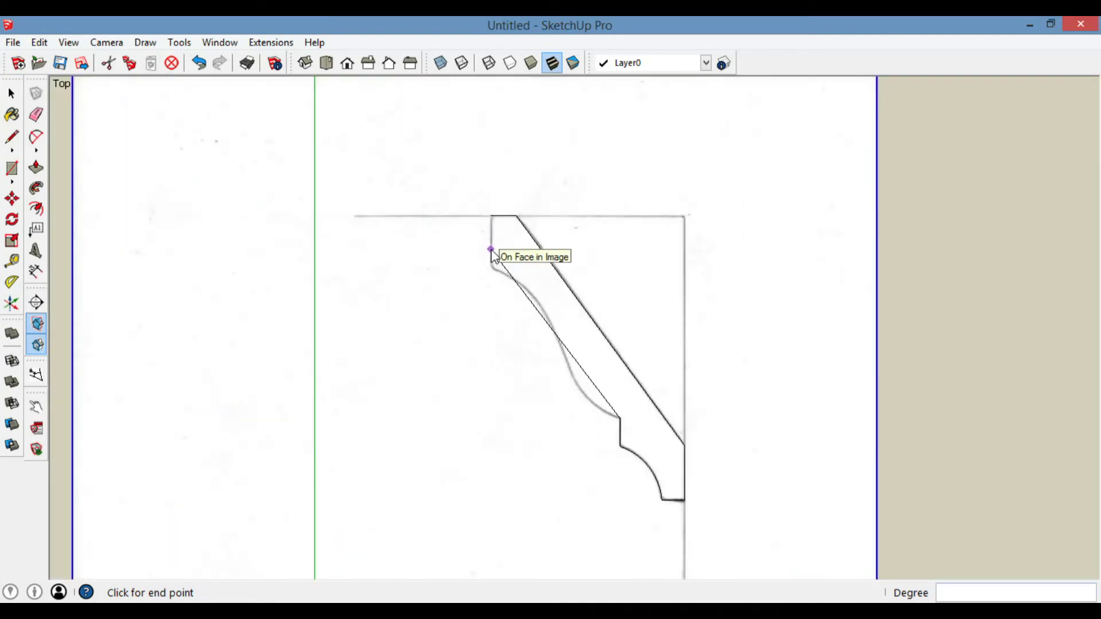
pyautogui.scroll(3, 491, 252)
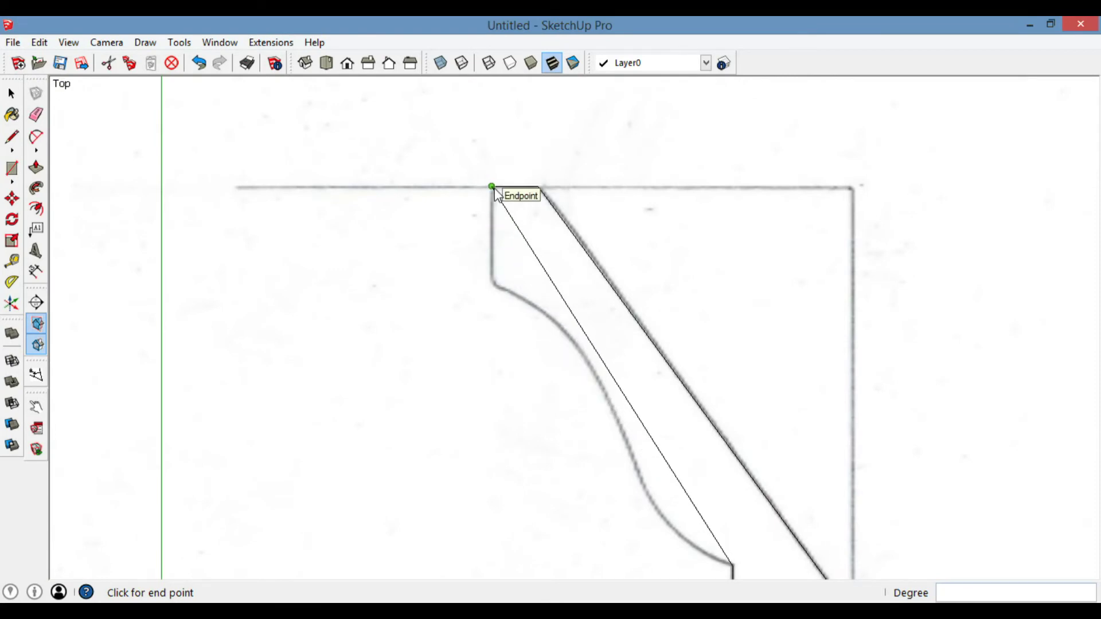
pyautogui.scroll(3, 491, 186)
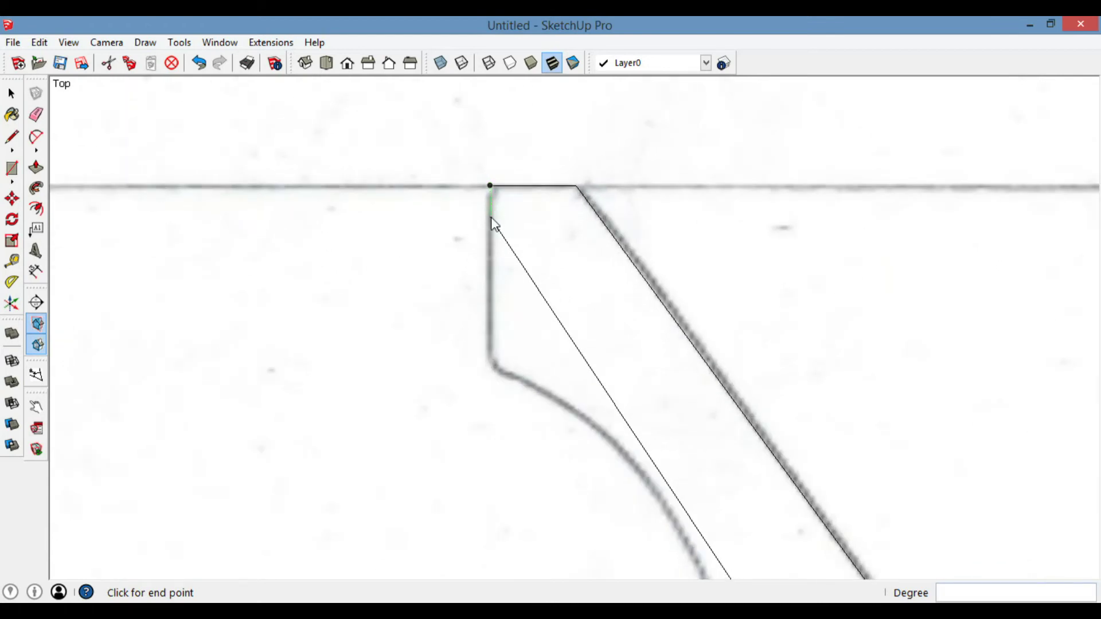
pyautogui.scroll(4, 493, 359)
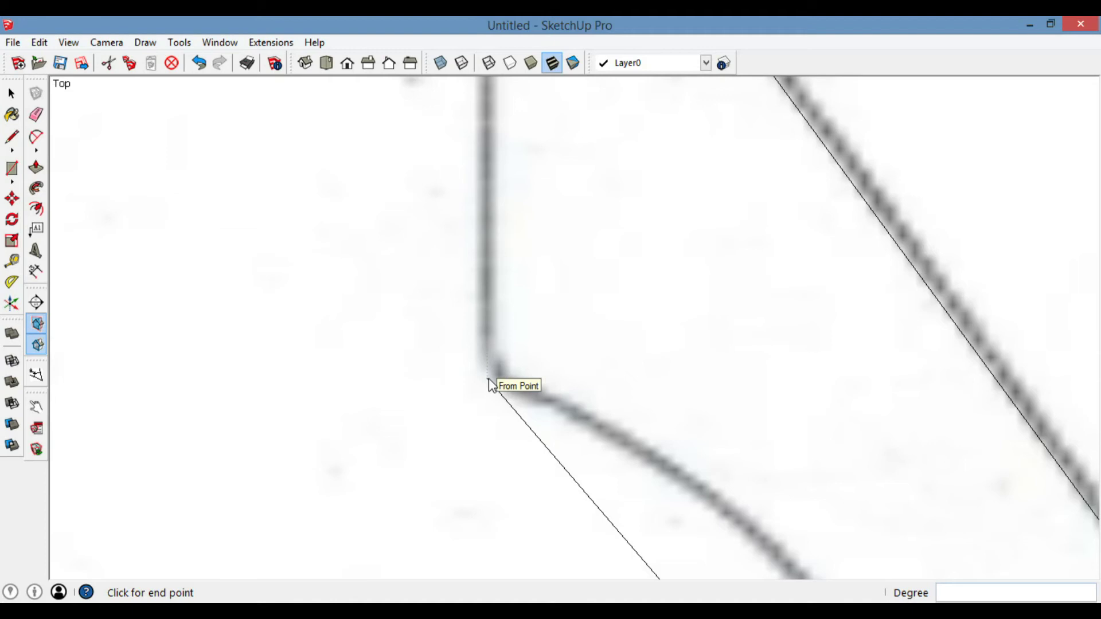
pyautogui.click(491, 379)
# Place the Bezier curve's two control points on opposite sides of the sketched S-curve, shaping its lower hollow and its upper bulge
pyautogui.scroll(-6, 490, 376)
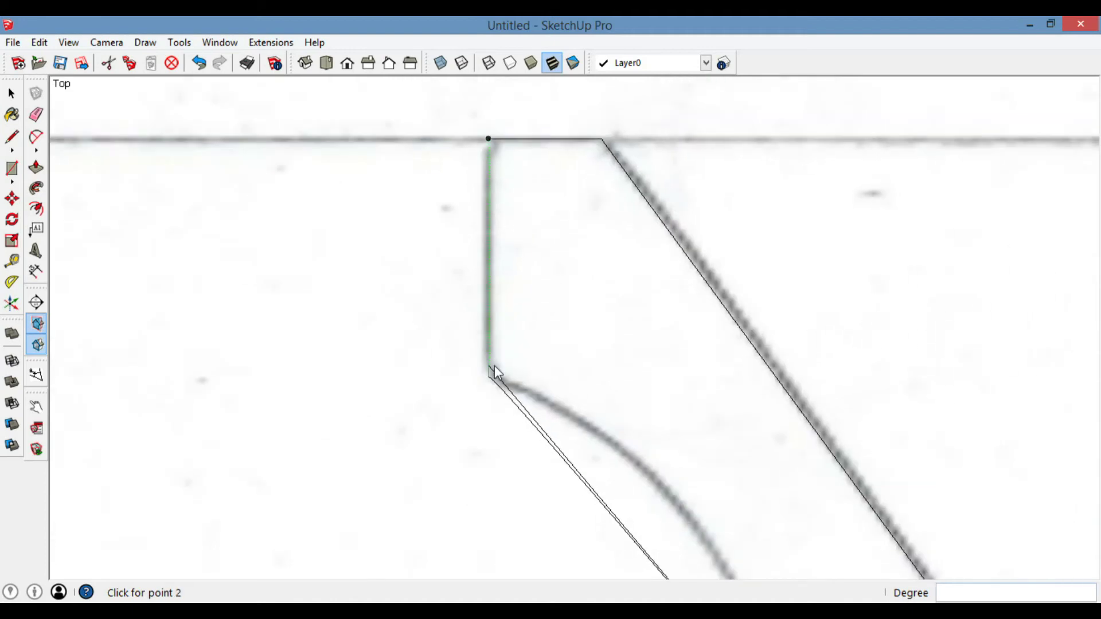
pyautogui.scroll(-2, 560, 480)
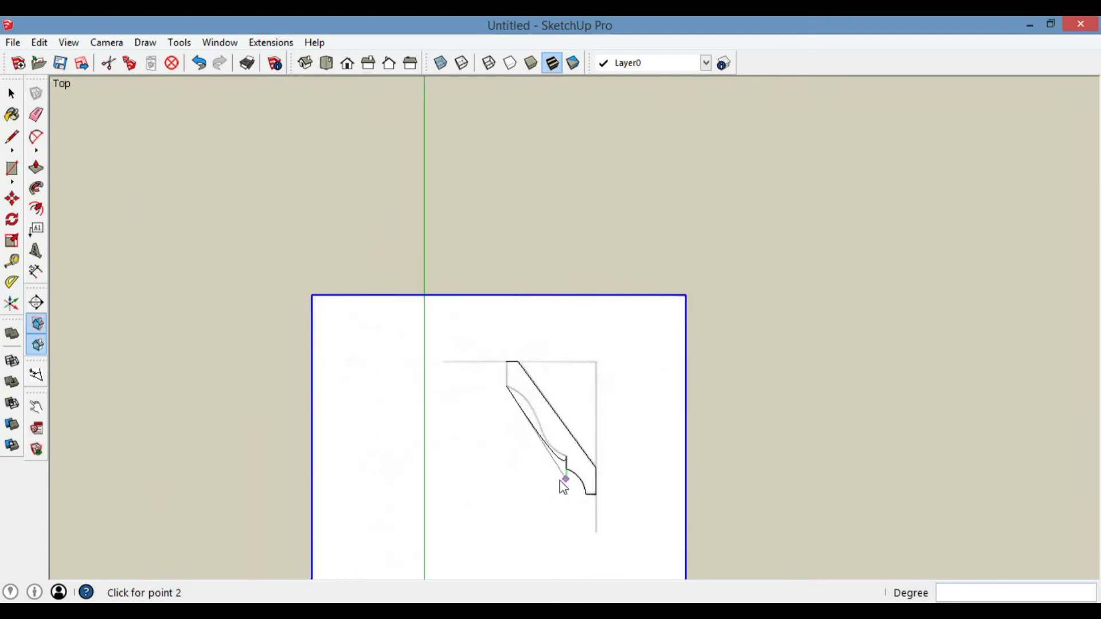
pyautogui.scroll(4, 565, 453)
pyautogui.scroll(2, 555, 459)
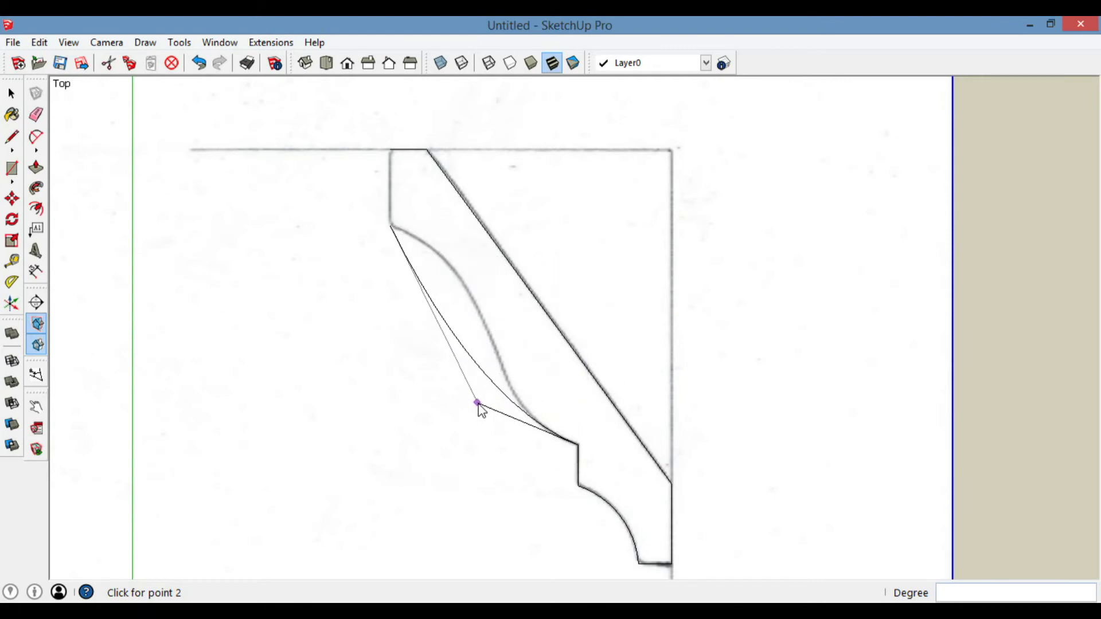
pyautogui.click(478, 401)
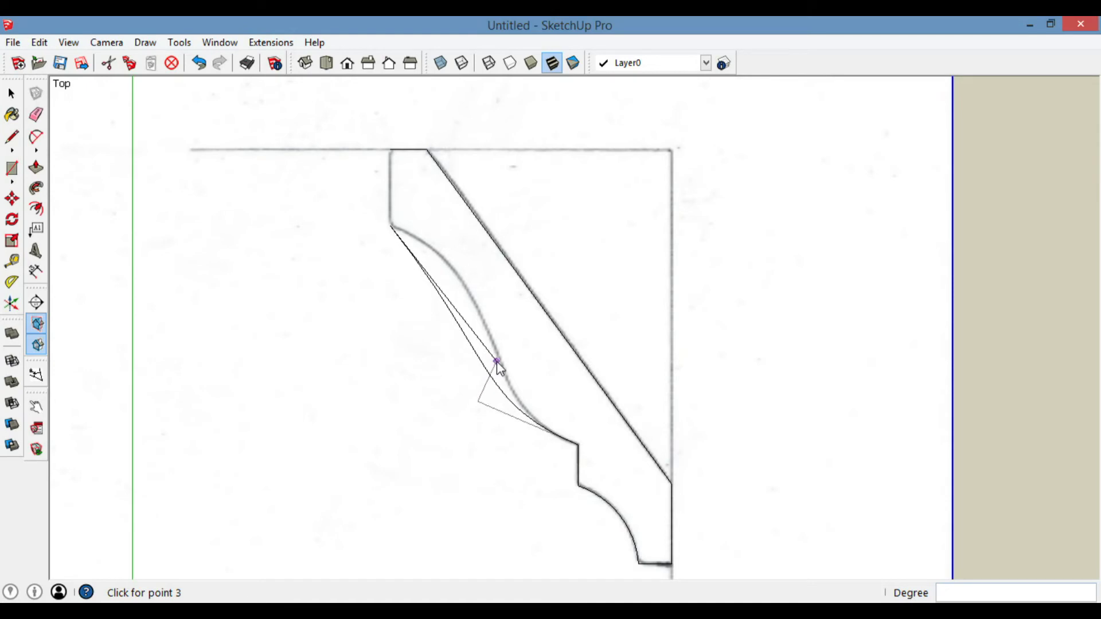
pyautogui.click(515, 273)
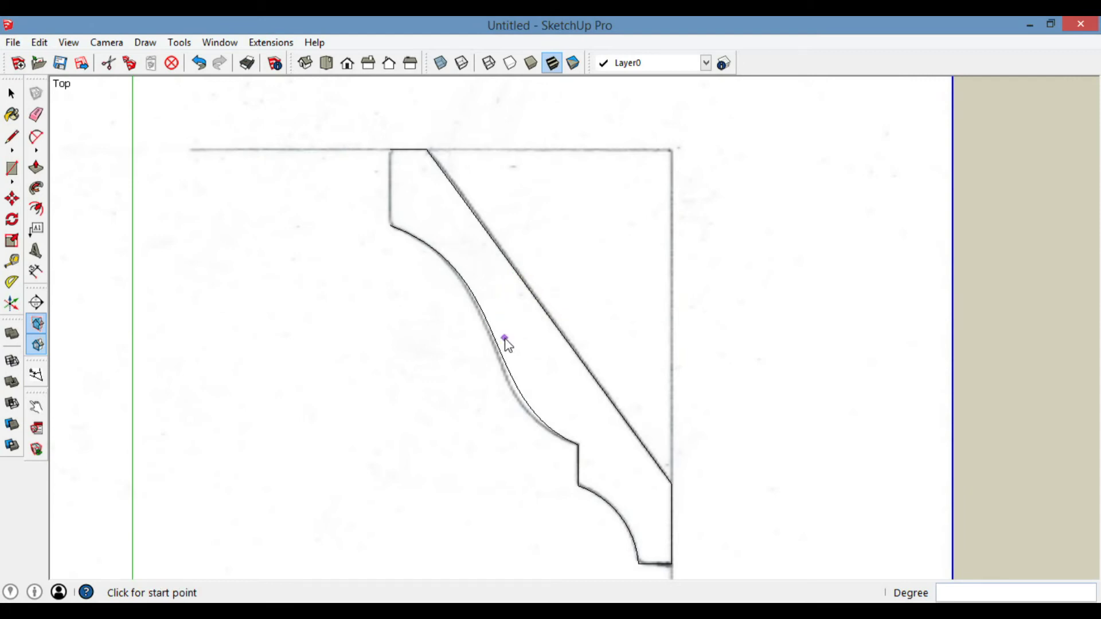
# Edit the Bezier curve, moving its lower control point slightly down and outward so the S-curve follows the scanned line
pyautogui.scroll(1, 518, 361)
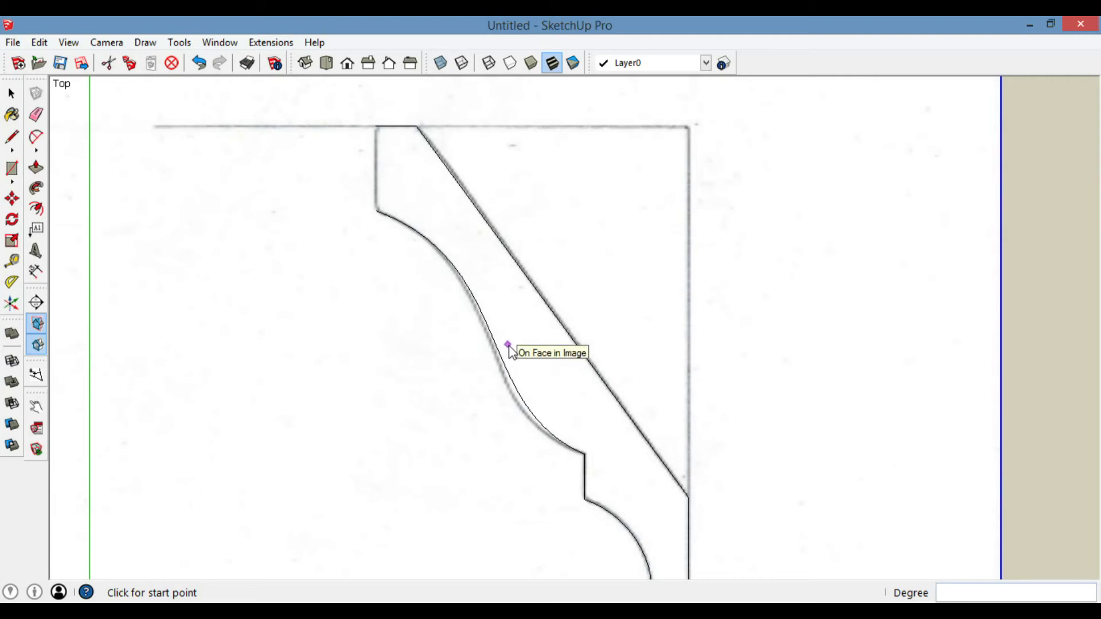
pyautogui.press('space')
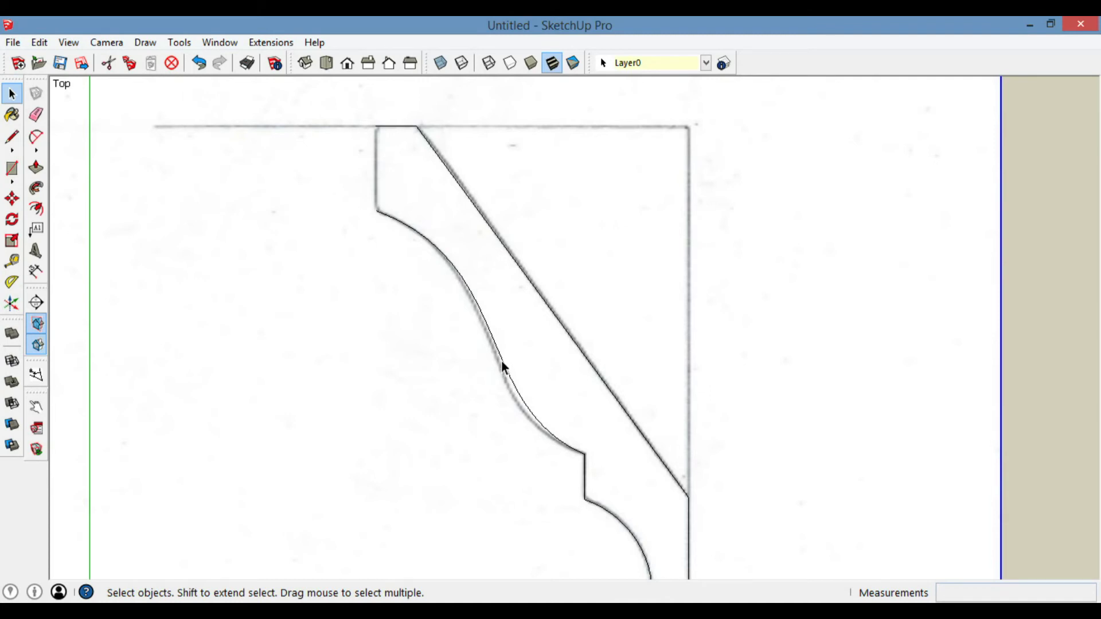
pyautogui.click(502, 363)
pyautogui.rightClick(501, 365)
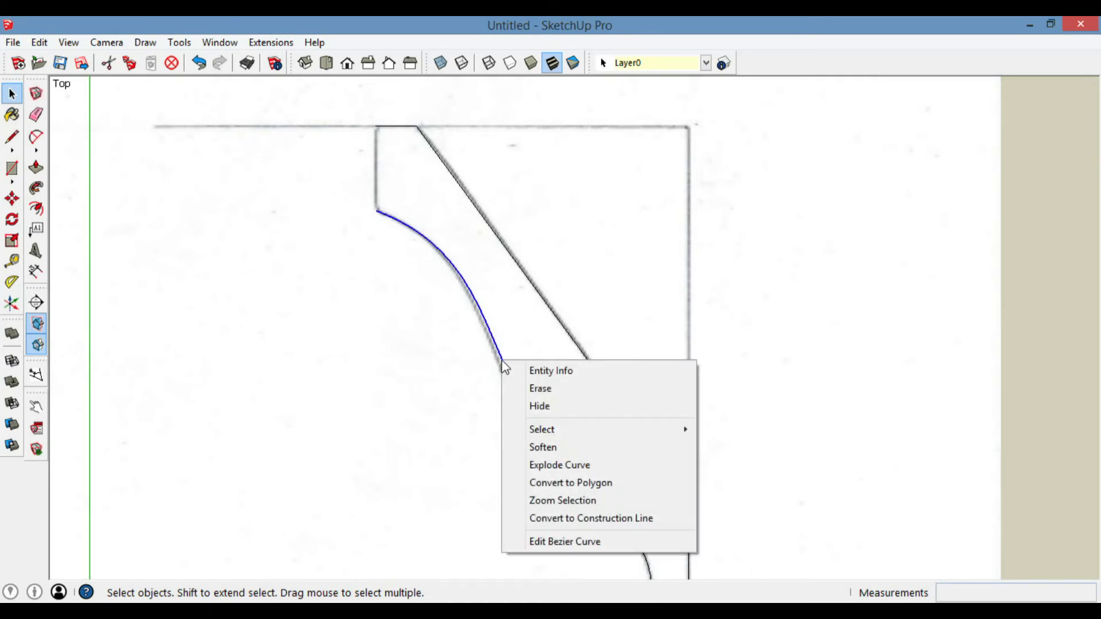
pyautogui.click(548, 543)
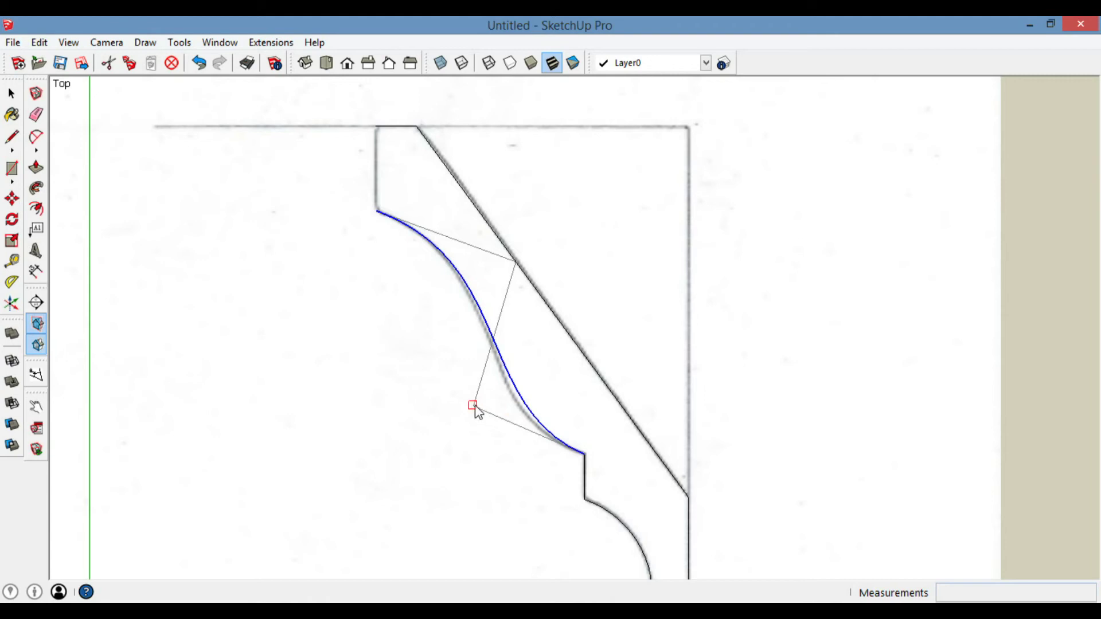
pyautogui.moveTo(472, 405); pyautogui.dragTo(464, 415)
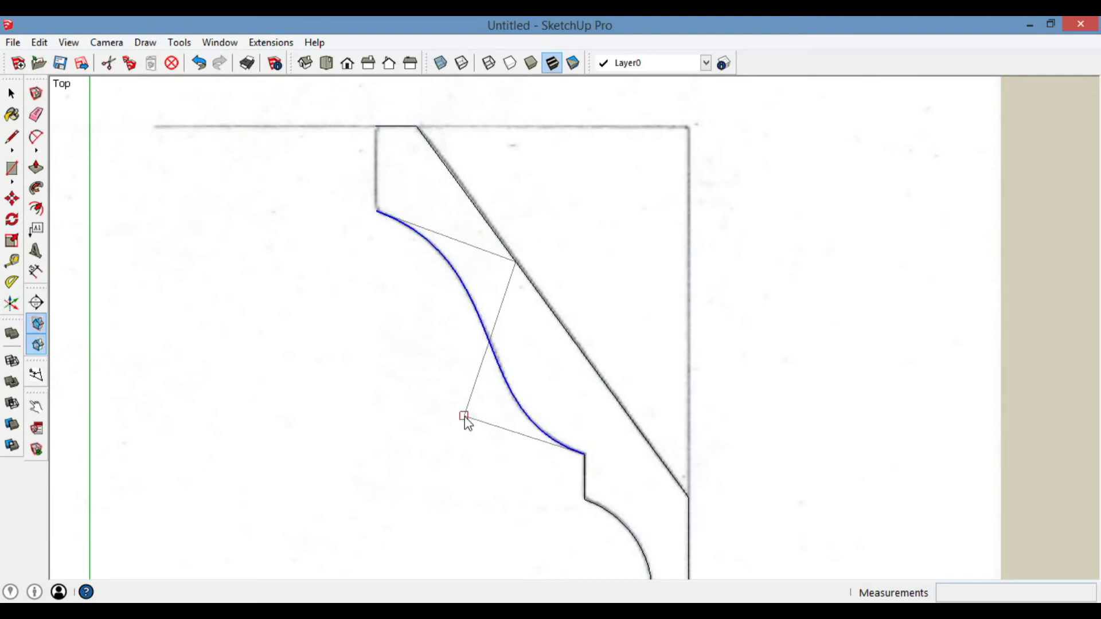
pyautogui.scroll(4, 511, 402)
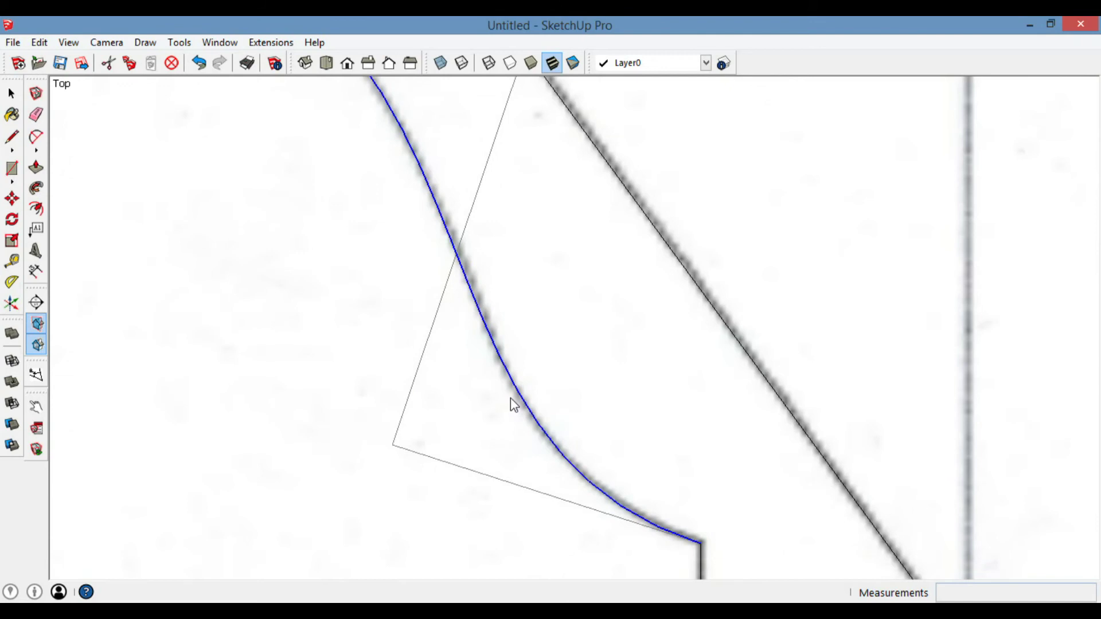
pyautogui.scroll(3, 513, 404)
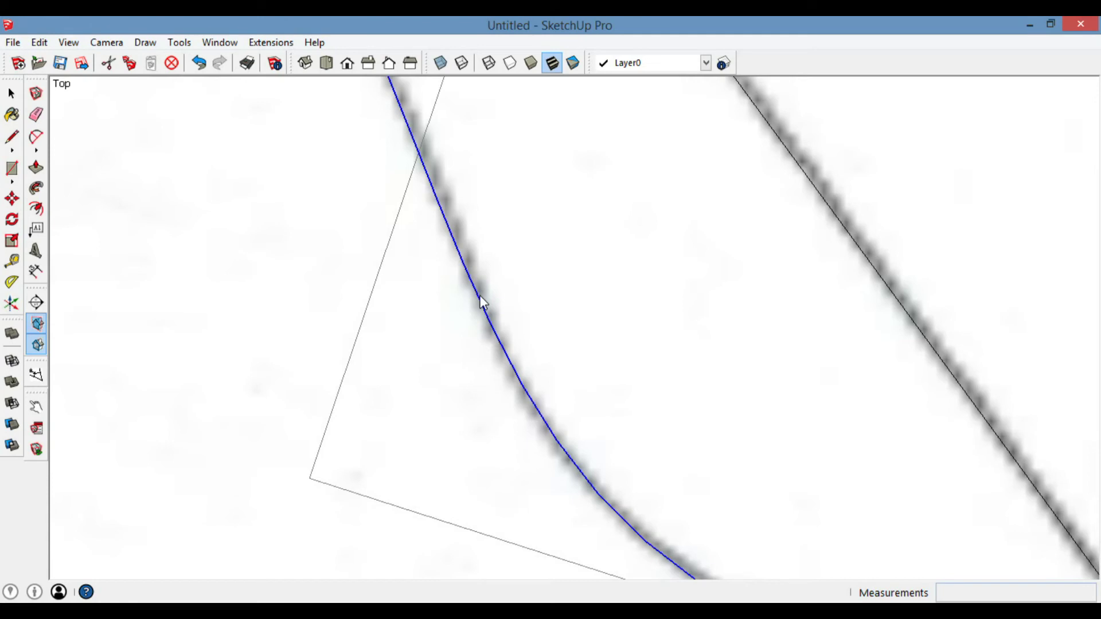
pyautogui.scroll(-2, 482, 303)
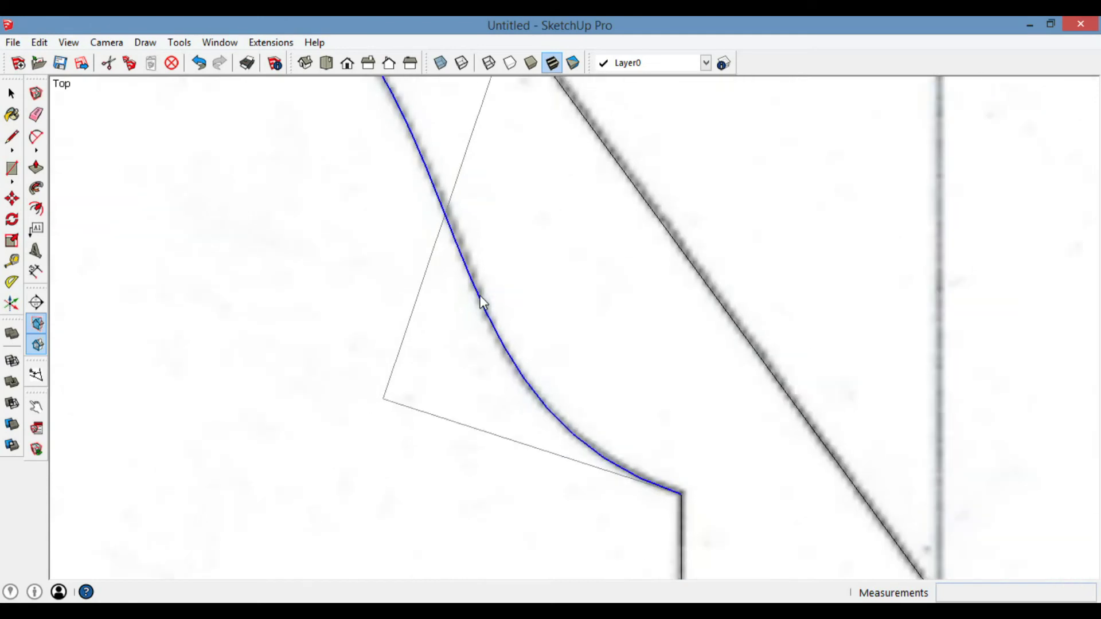
pyautogui.scroll(-4, 482, 302)
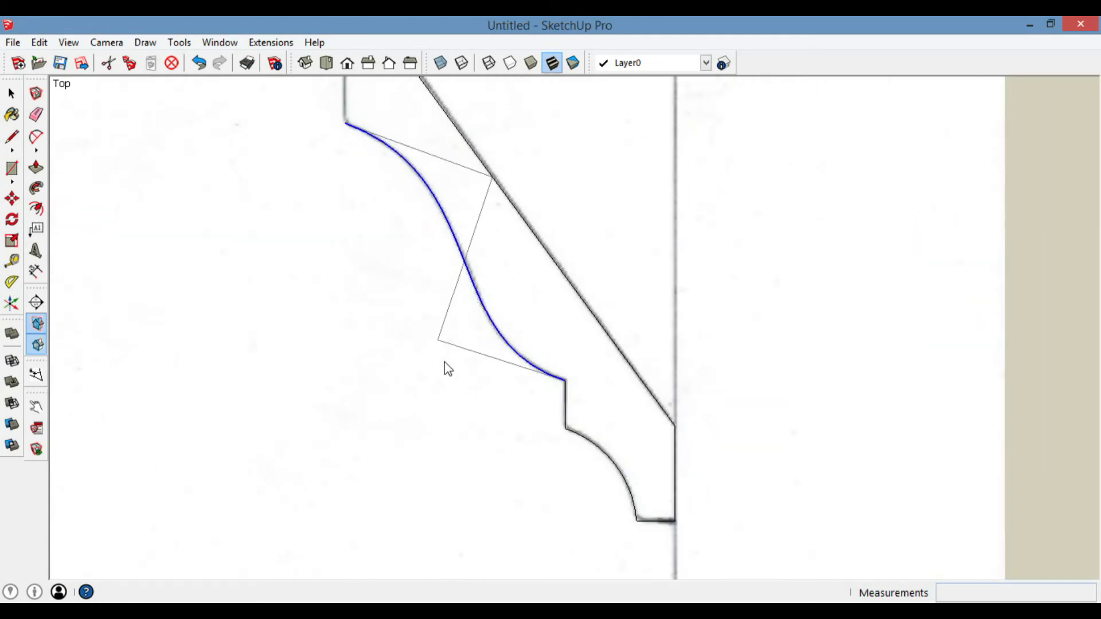
pyautogui.press('space')
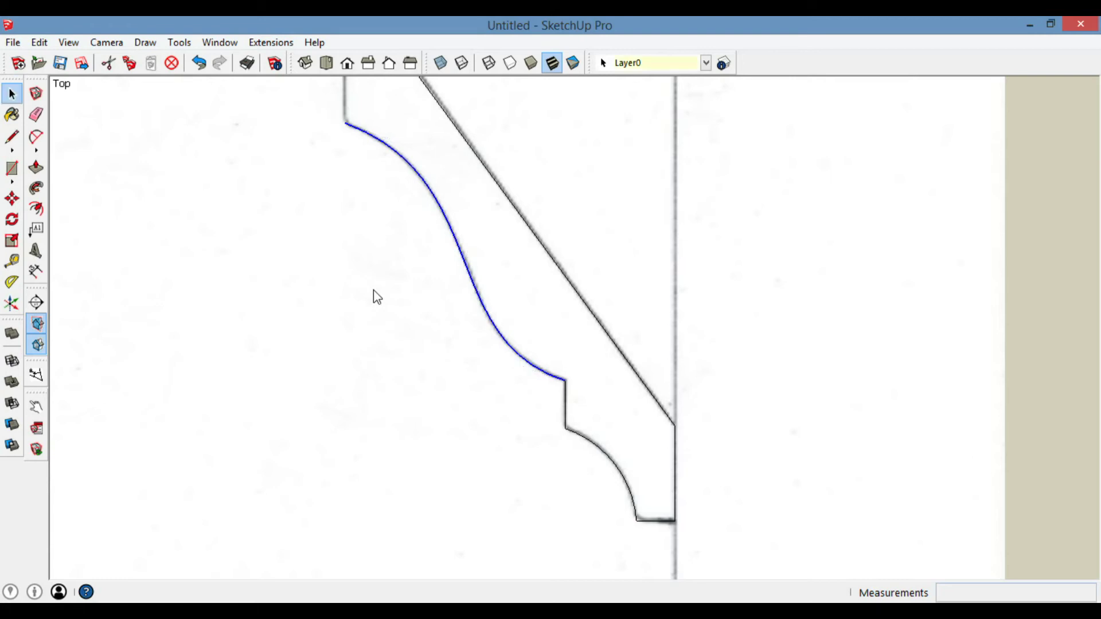
# Close the profile with a vertical line about 3 1/8" long from the top edge's outer end to the S-curve's upper end
pyautogui.scroll(-2, 416, 325)
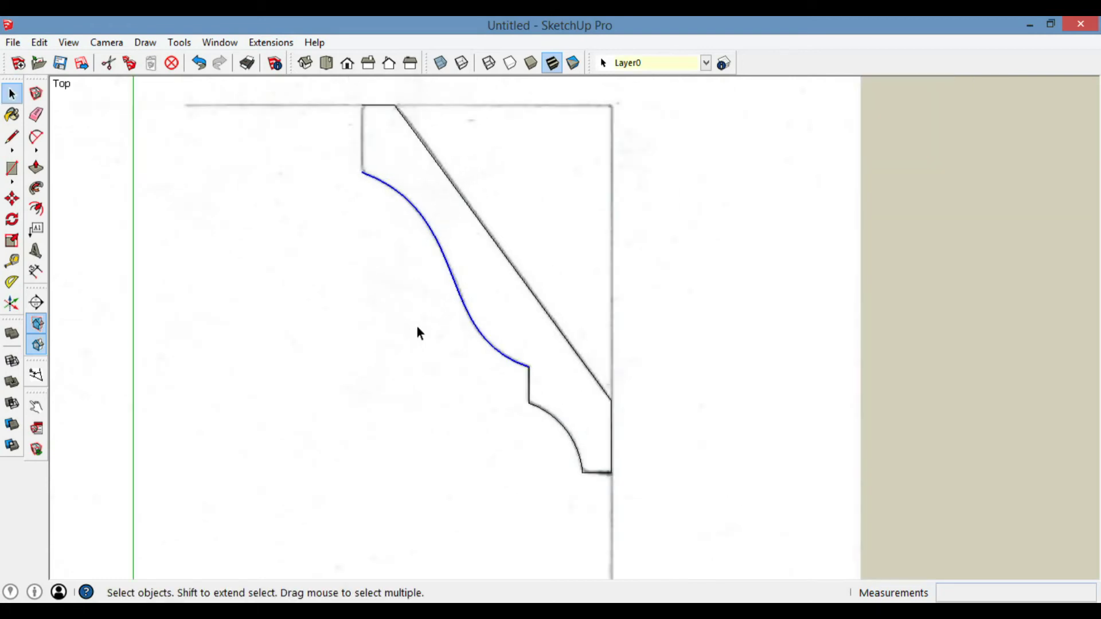
pyautogui.scroll(5, 367, 106)
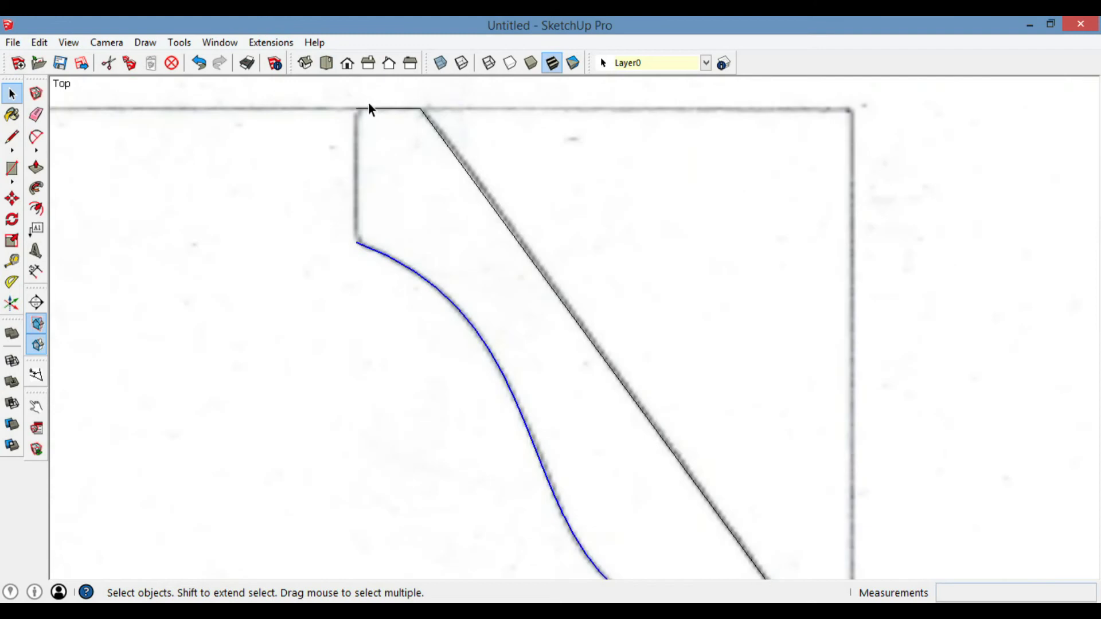
pyautogui.press('l')
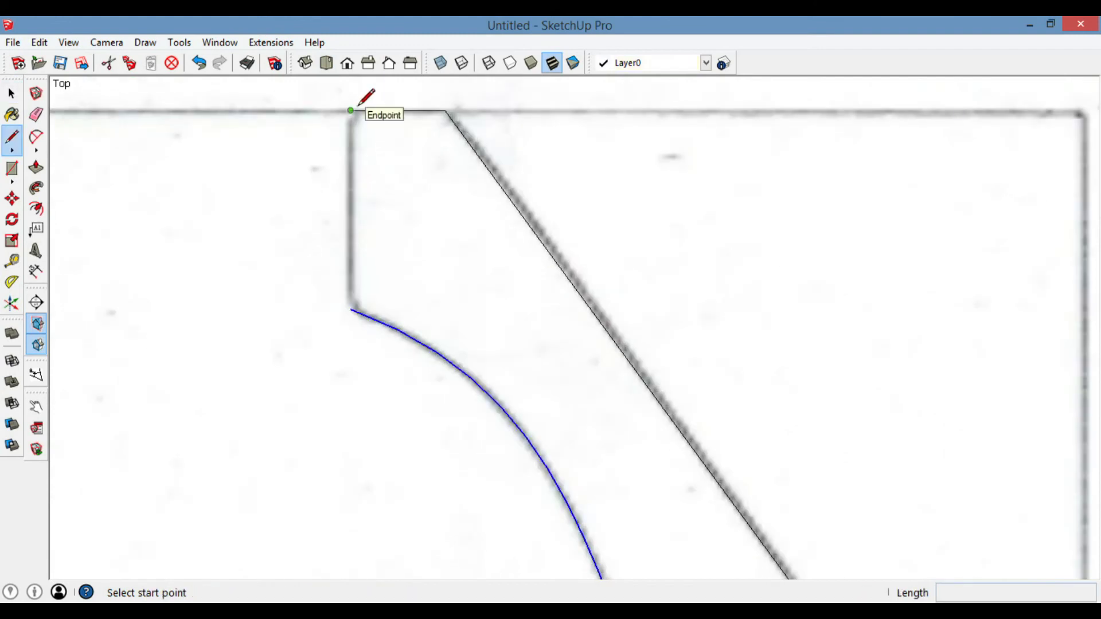
pyautogui.click(355, 108)
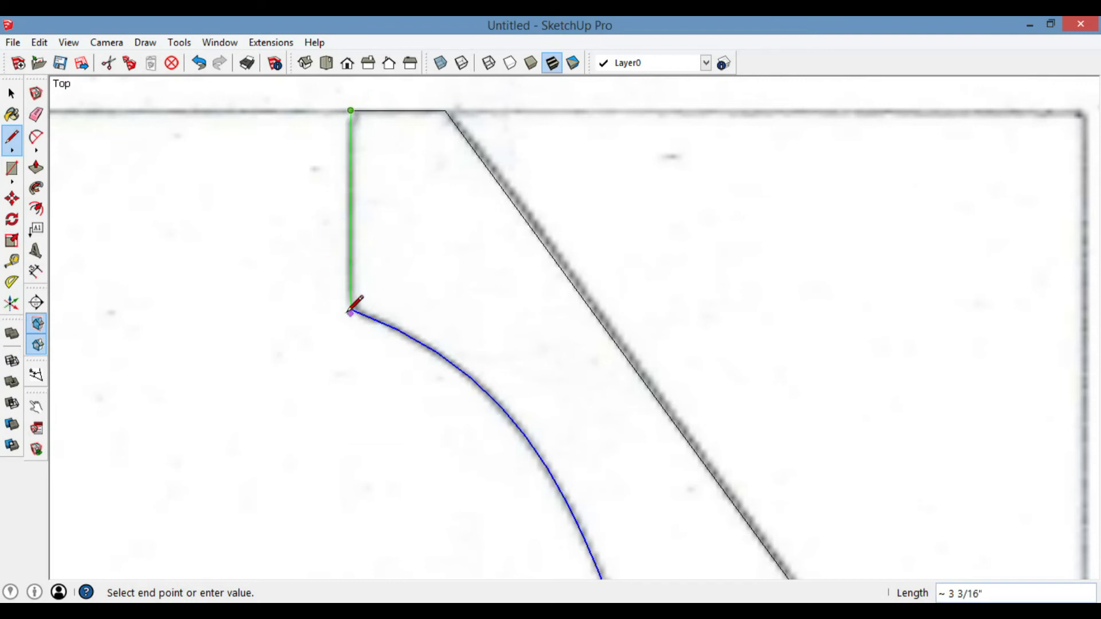
pyautogui.scroll(1, 352, 306)
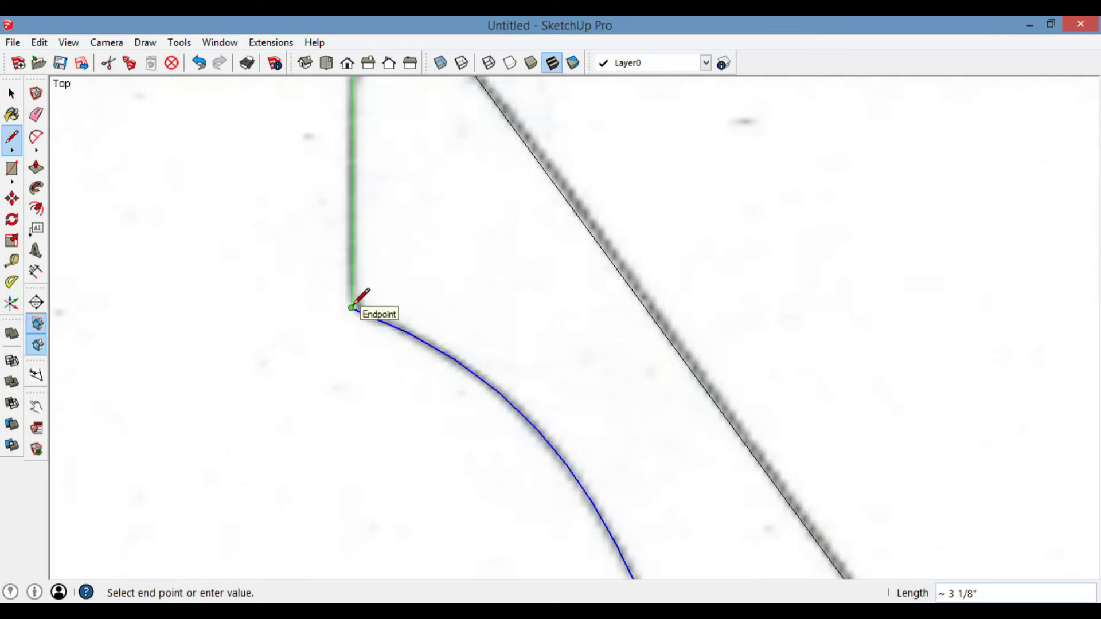
pyautogui.click(351, 308)
# Try extruding the closed moulding profile about 18 9/16" with Push/Pull, and undo the extrusion
pyautogui.scroll(-4, 442, 253)
pyautogui.moveTo(400, 481); pyautogui.dragTo(515, 264, button='middle')
pyautogui.press('p')
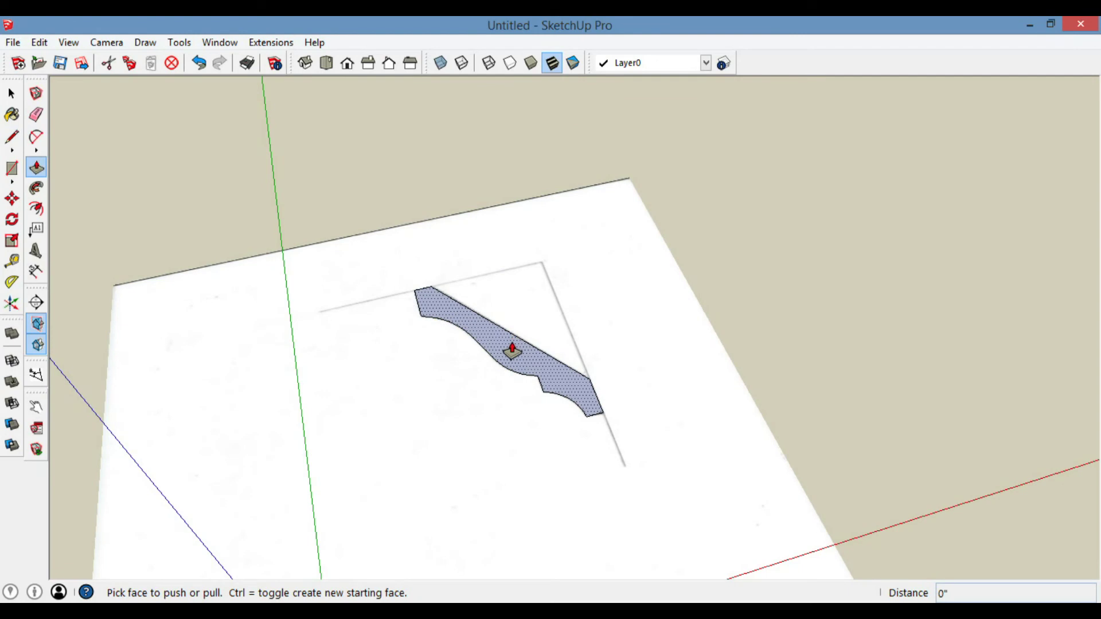
pyautogui.click(511, 348)
pyautogui.click(474, 172)
pyautogui.moveTo(335, 290); pyautogui.dragTo(337, 380, button='middle')
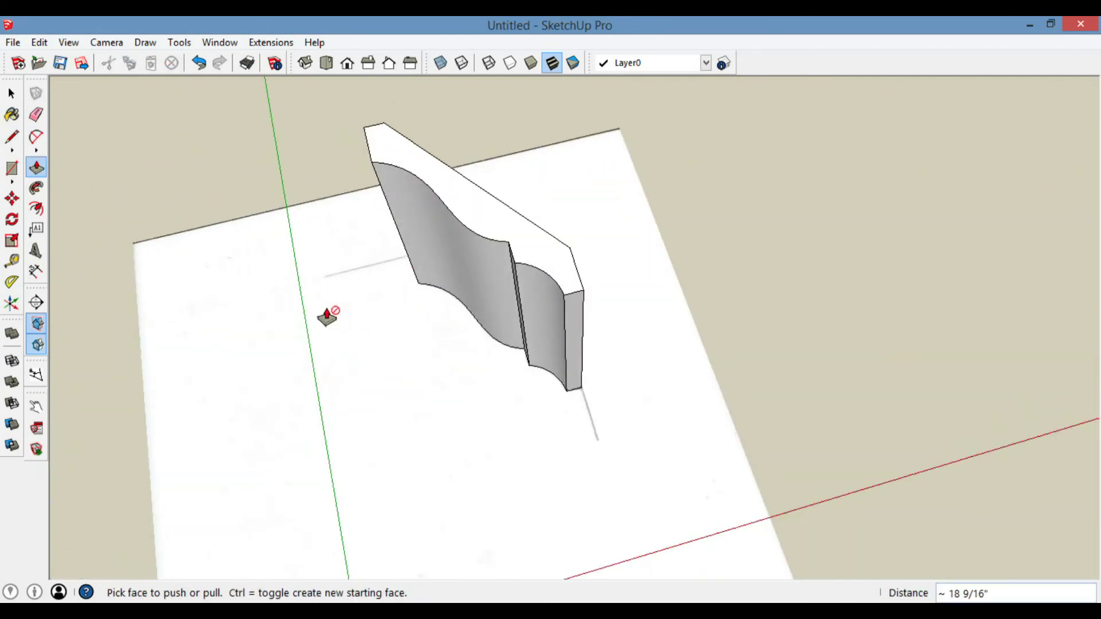
pyautogui.click(199, 62)
# Measure diagonally from the profile's top outer corner to its bottom wall-side corner and resize the whole model to make that distance 3 5/8"
pyautogui.moveTo(504, 405); pyautogui.dragTo(433, 521, button='middle')
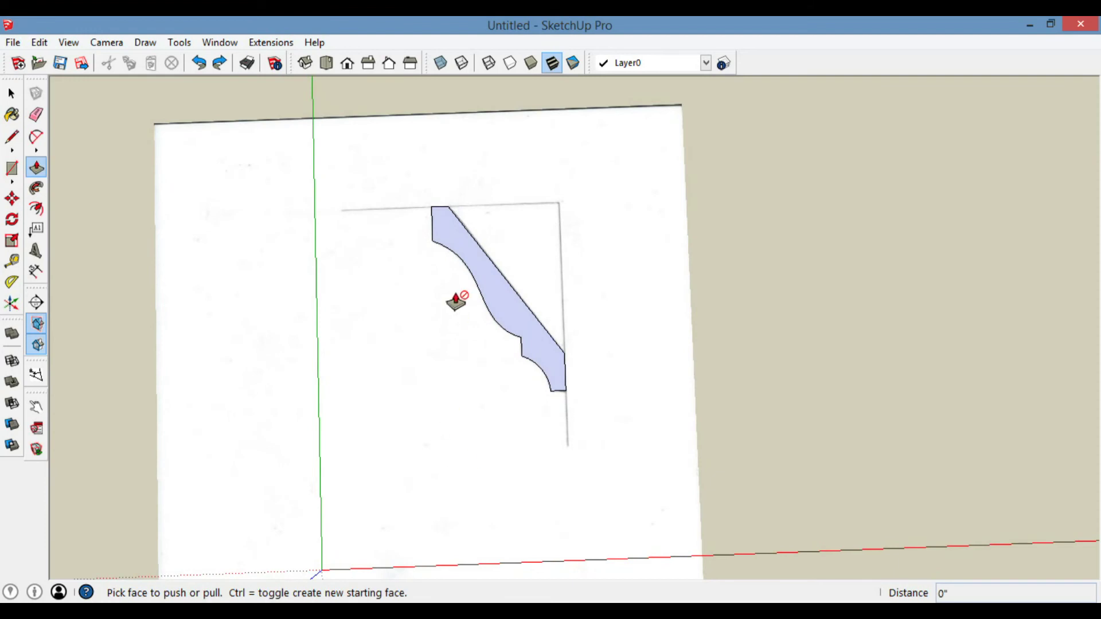
pyautogui.scroll(1, 430, 256)
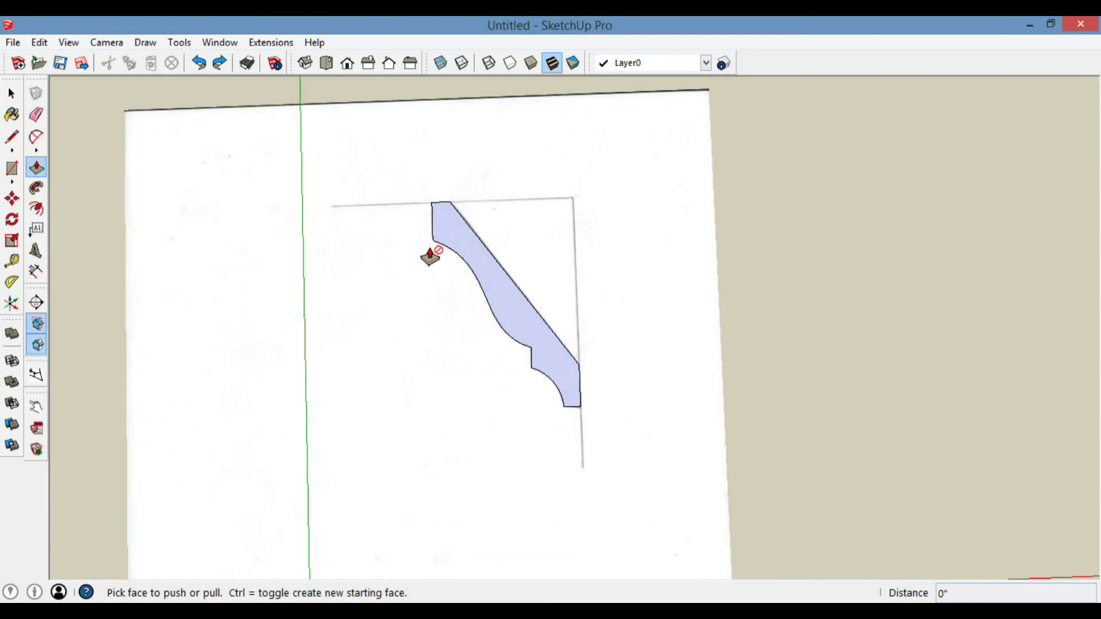
pyautogui.press('t')
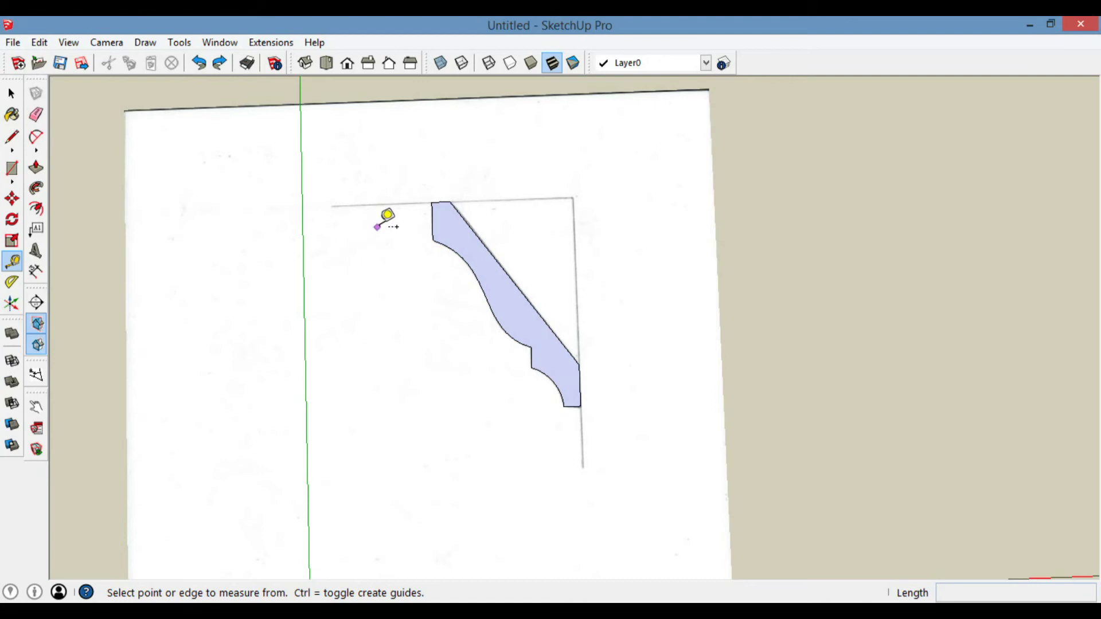
pyautogui.click(432, 202)
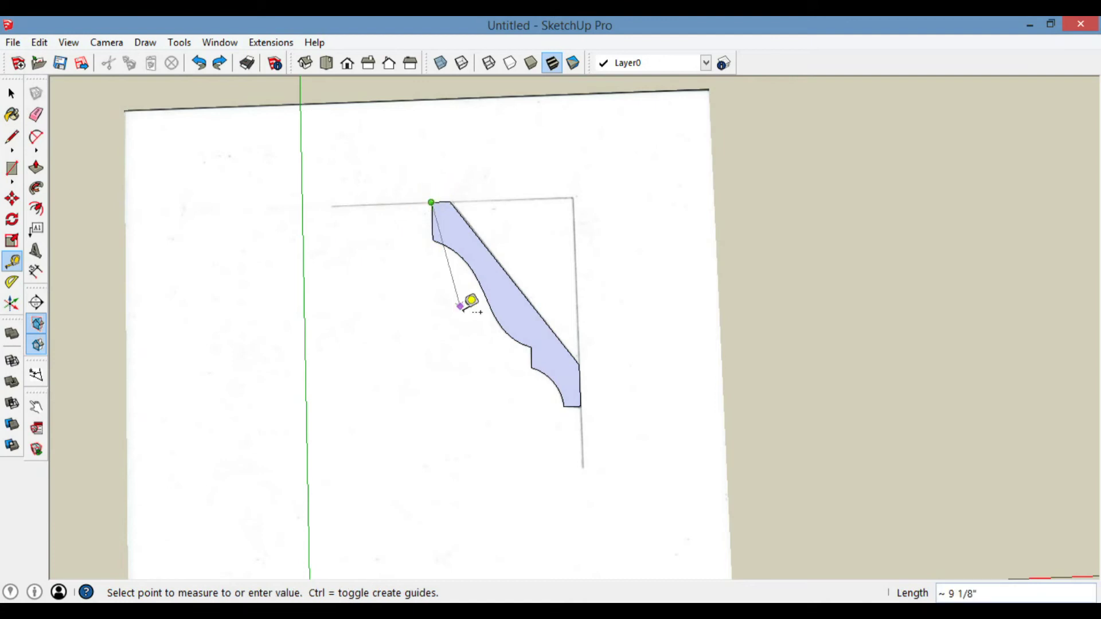
pyautogui.scroll(3, 582, 407)
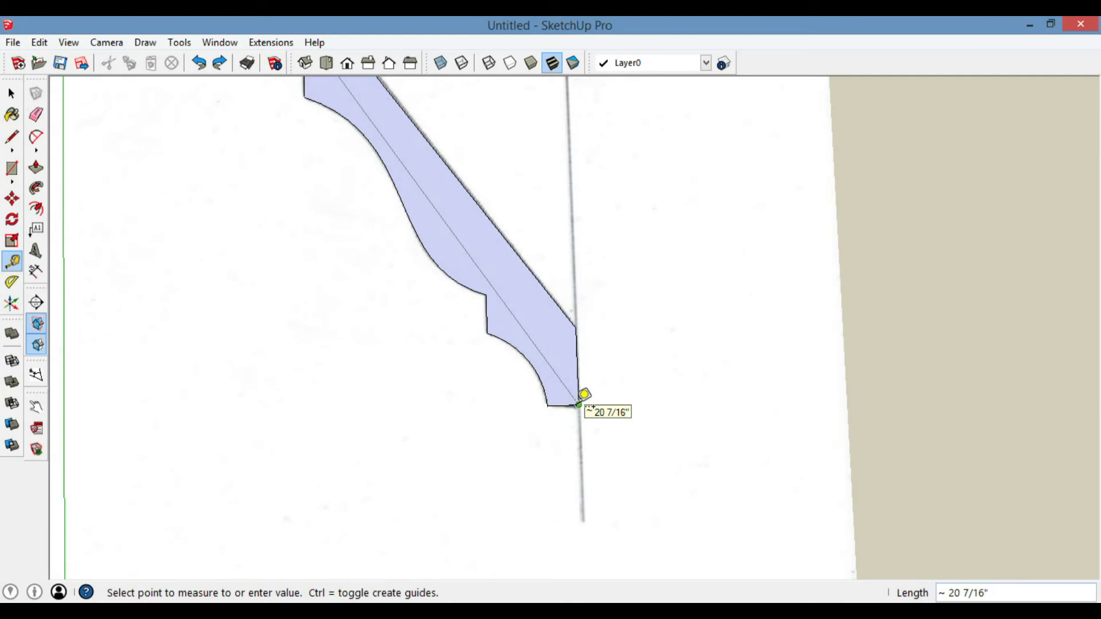
pyautogui.scroll(-2, 582, 407)
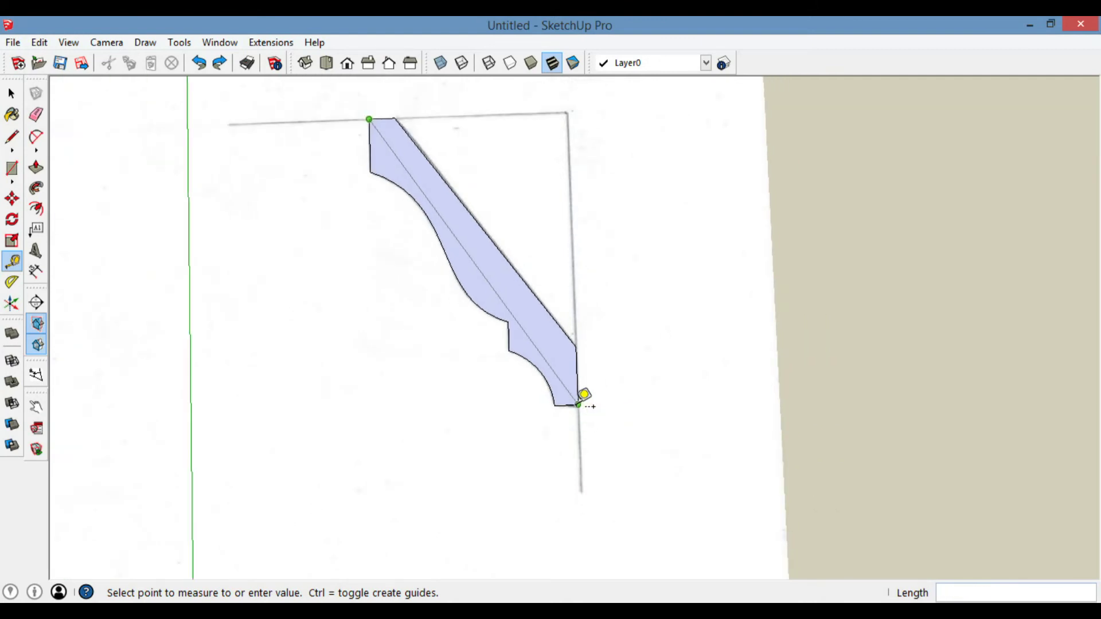
pyautogui.click(584, 395)
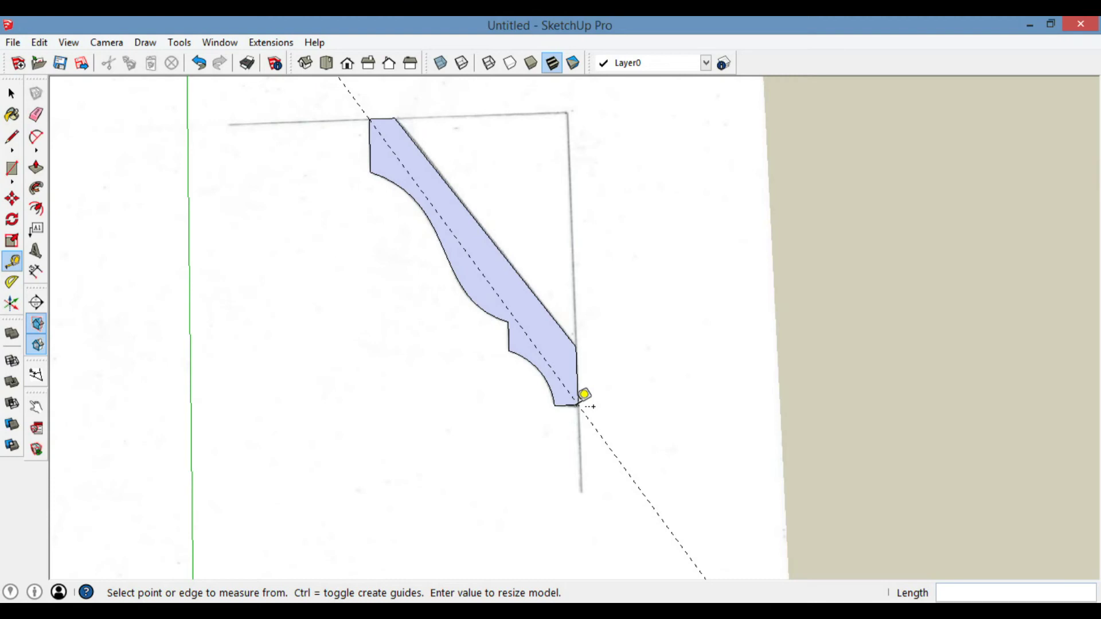
pyautogui.write('3 5/8')
pyautogui.press('Return')
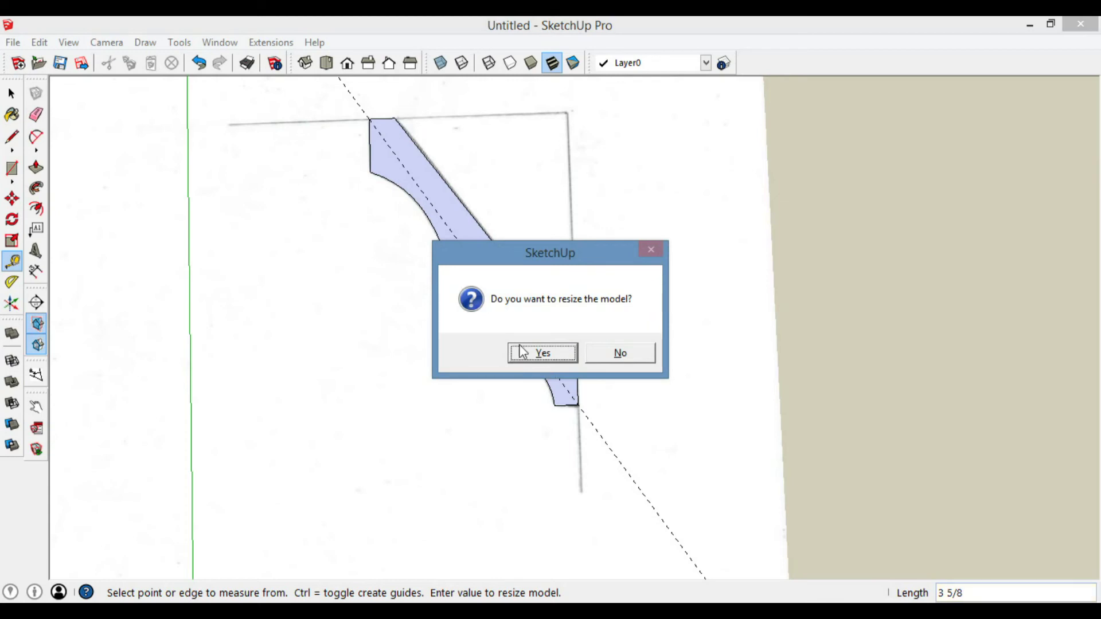
pyautogui.click(552, 352)
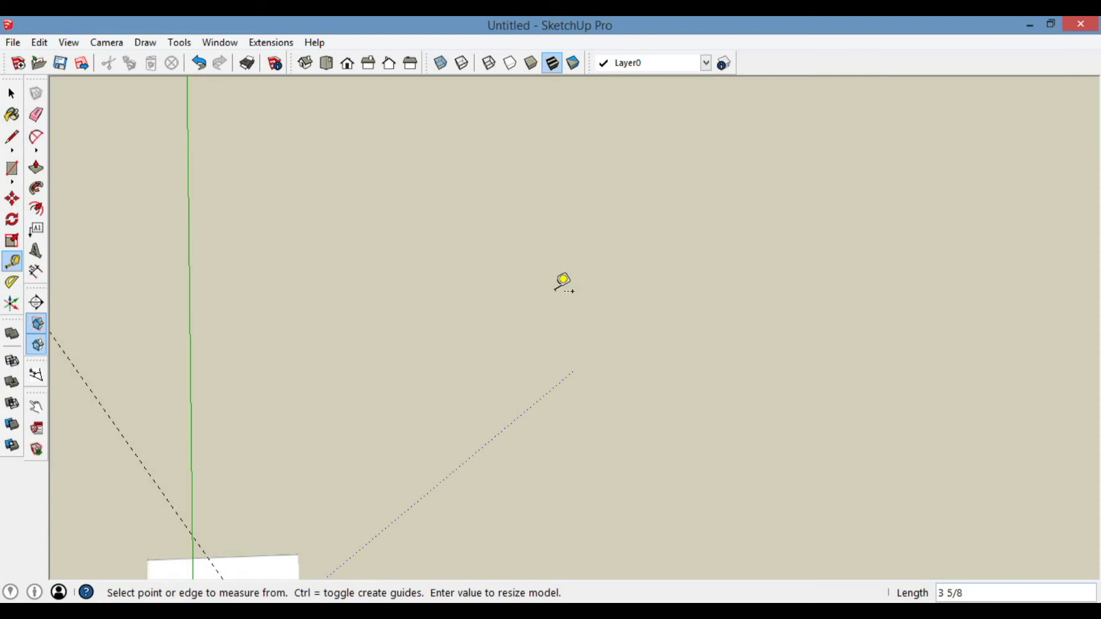
# Erase the dashed diagonal guide line running through the resized profile
pyautogui.scroll(-2, 564, 279)
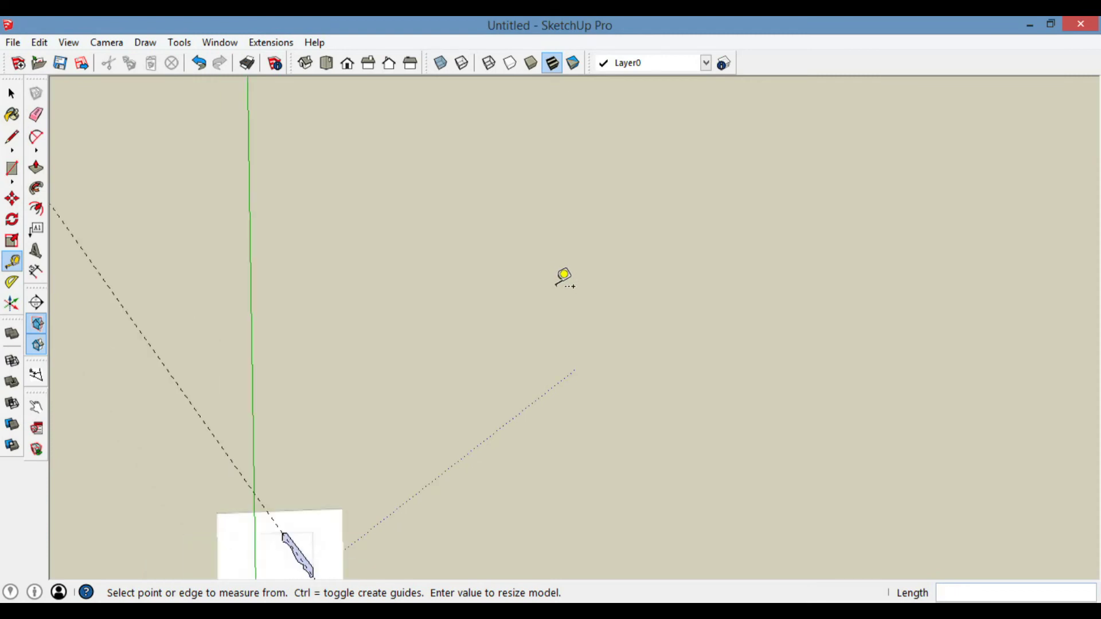
pyautogui.scroll(-1, 564, 280)
pyautogui.scroll(2, 354, 528)
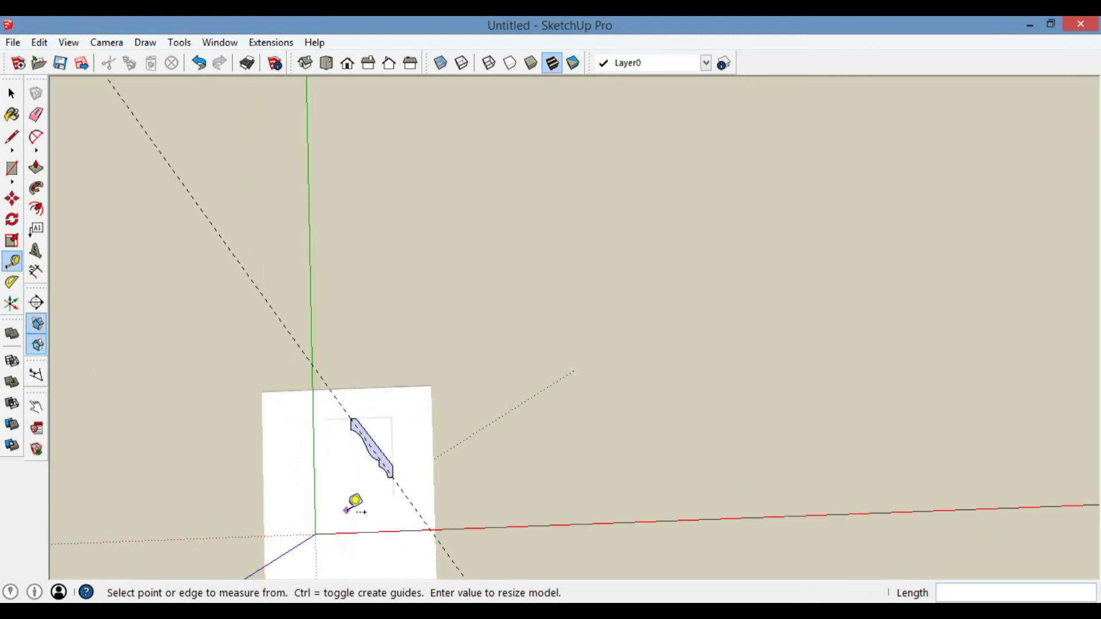
pyautogui.scroll(4, 347, 509)
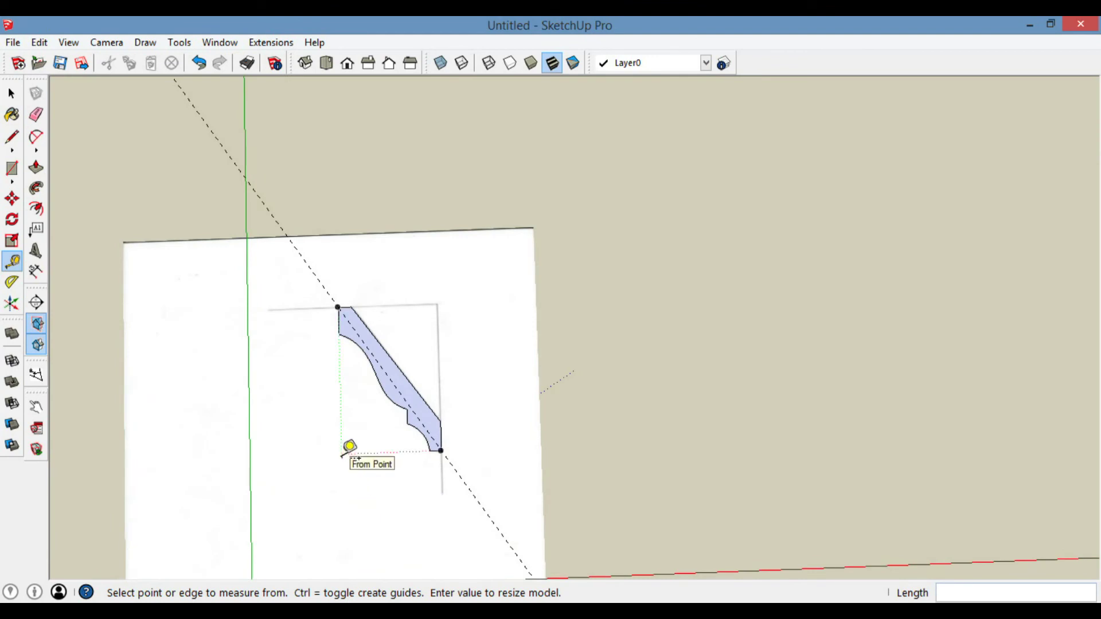
pyautogui.press('e')
pyautogui.click(266, 205)
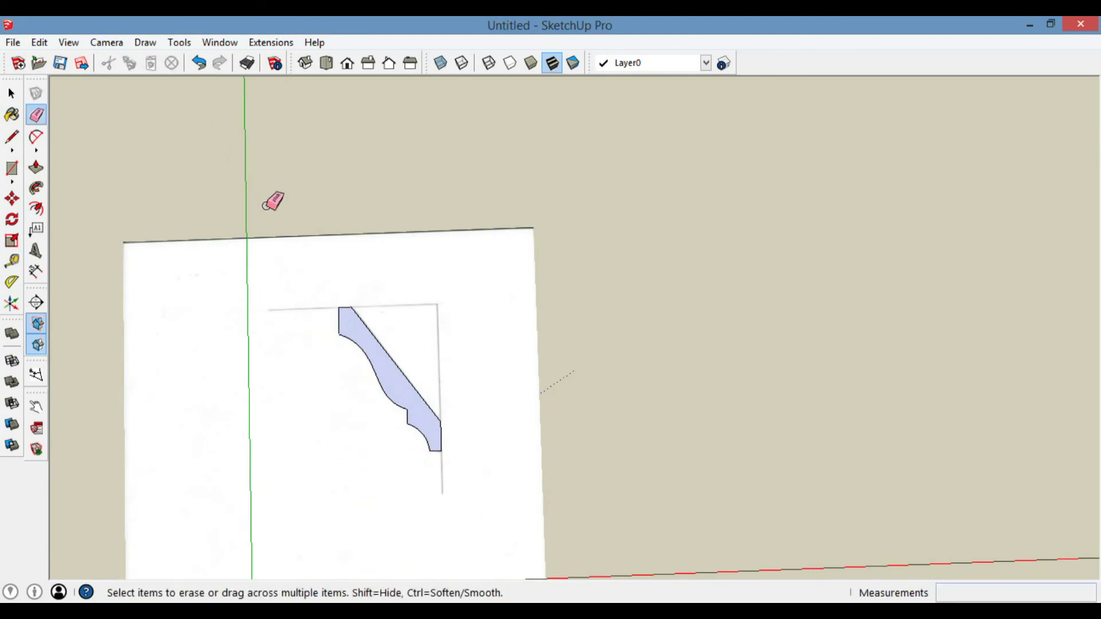
# Delete the scanned sketch image from beneath the traced profile
pyautogui.press('space')
pyautogui.click(287, 269)
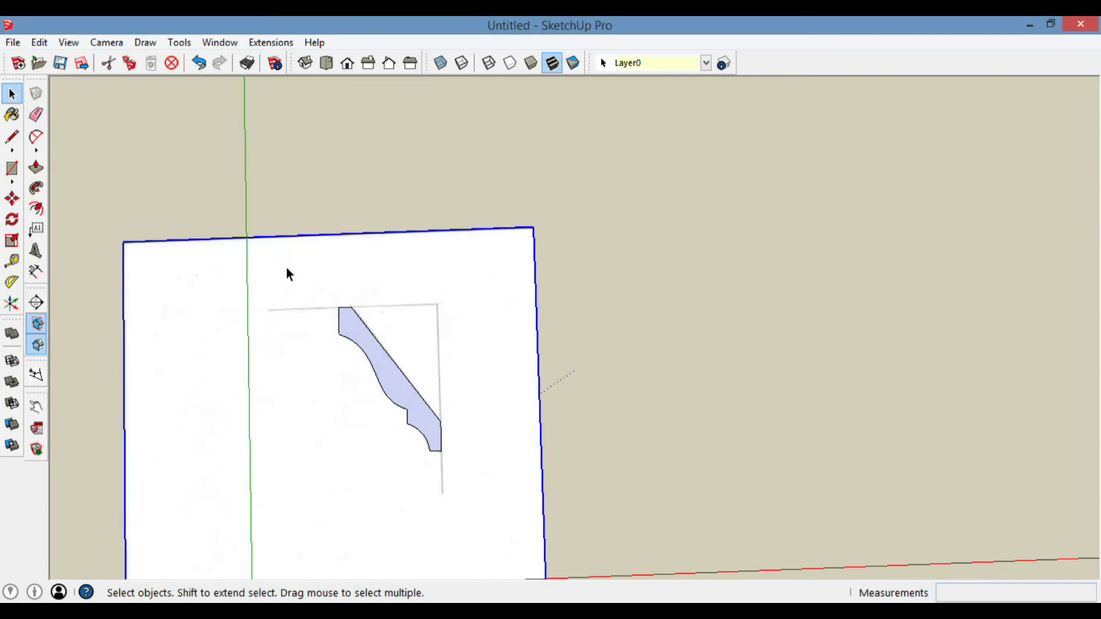
pyautogui.press('Delete')
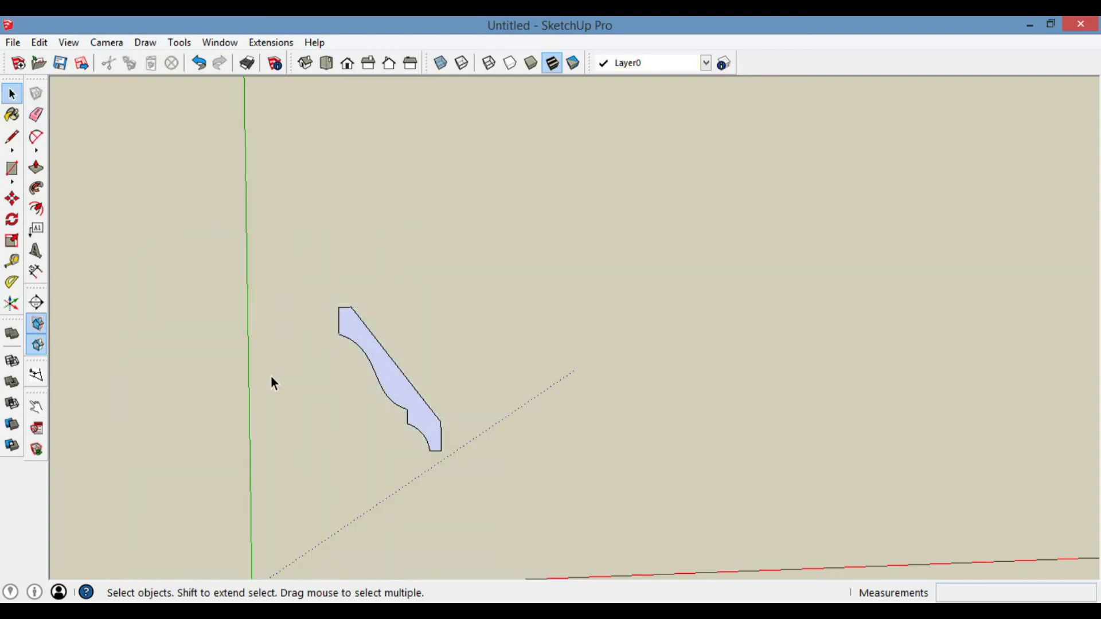
# Show the moulding profile in the Top view with Parallel Projection
pyautogui.scroll(1, 270, 379)
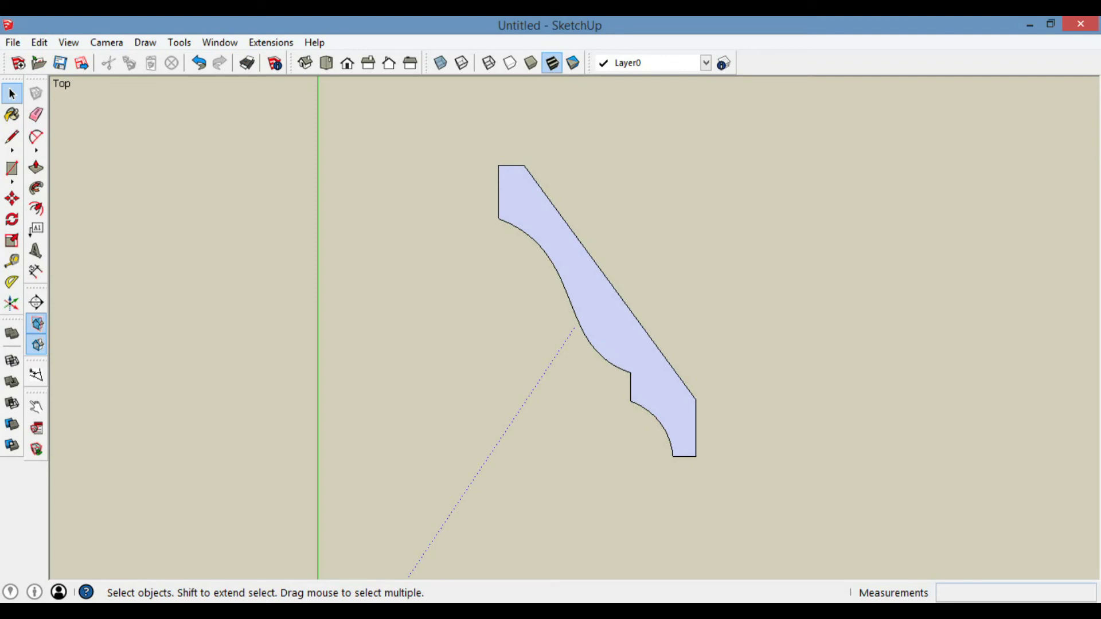
pyautogui.click(327, 64)
pyautogui.click(107, 42)
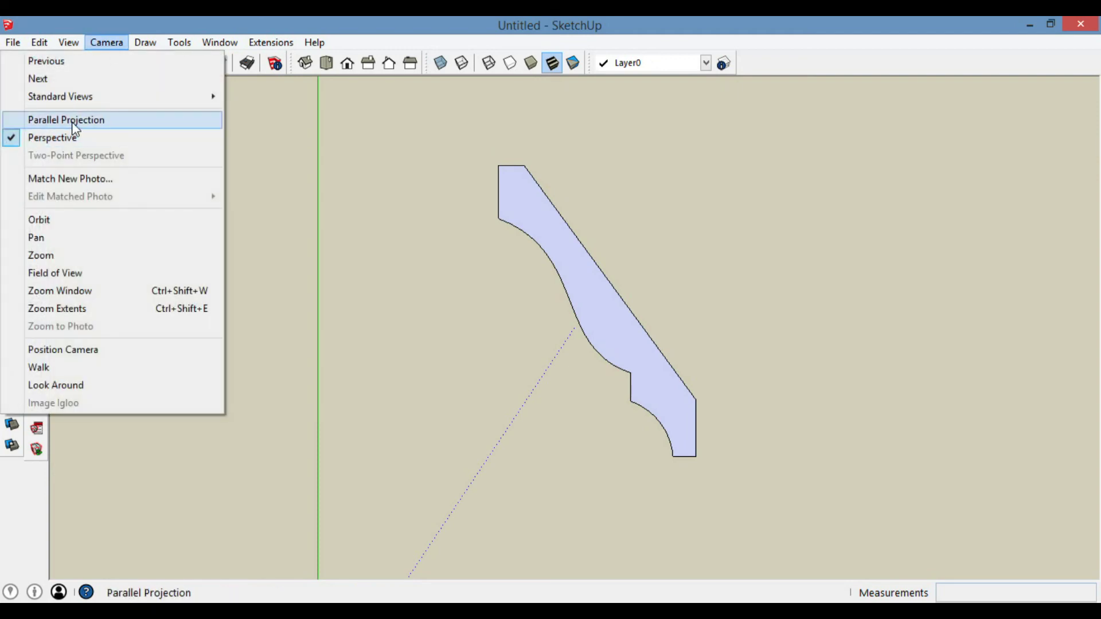
pyautogui.click(73, 122)
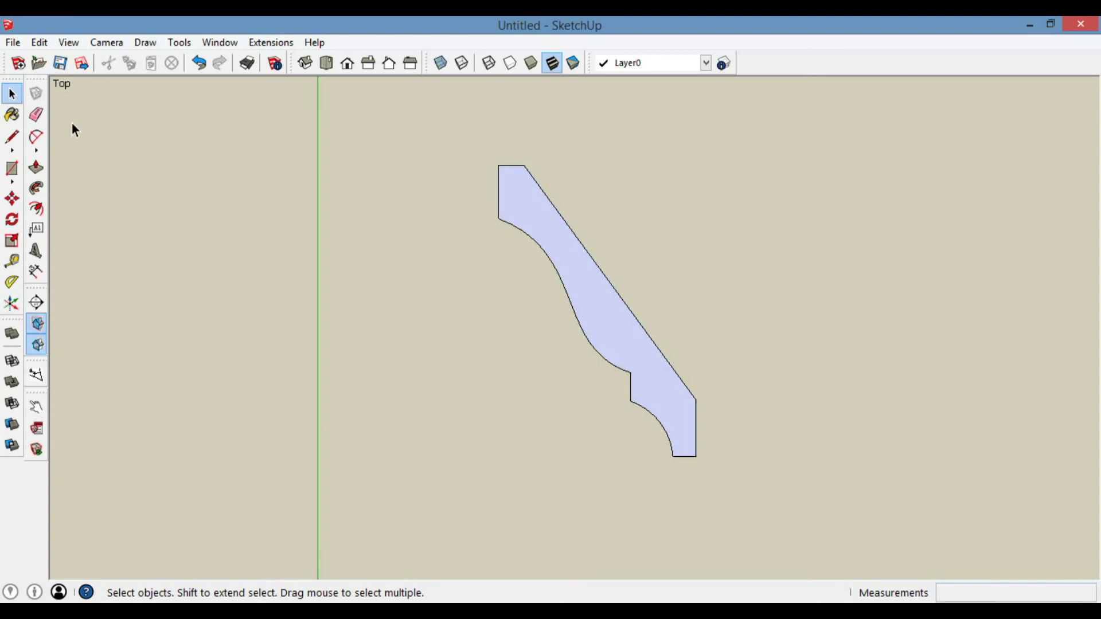
# Set up a full-scale print preview with Fit to page and Use model extents off and 1 inch in SketchUp per printed inch
pyautogui.click(17, 44)
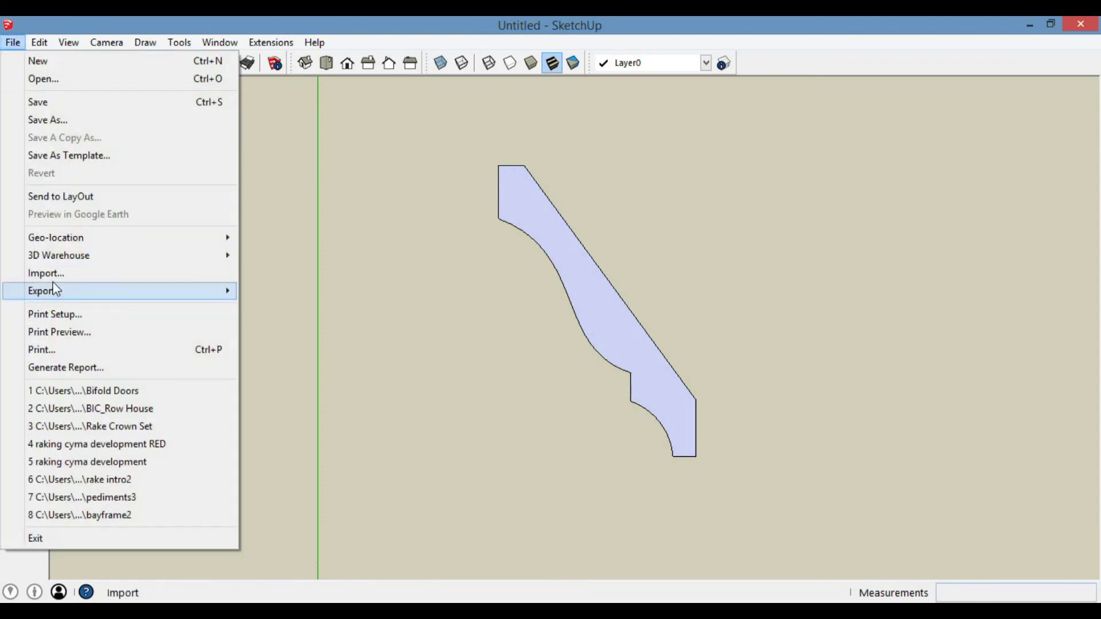
pyautogui.click(62, 334)
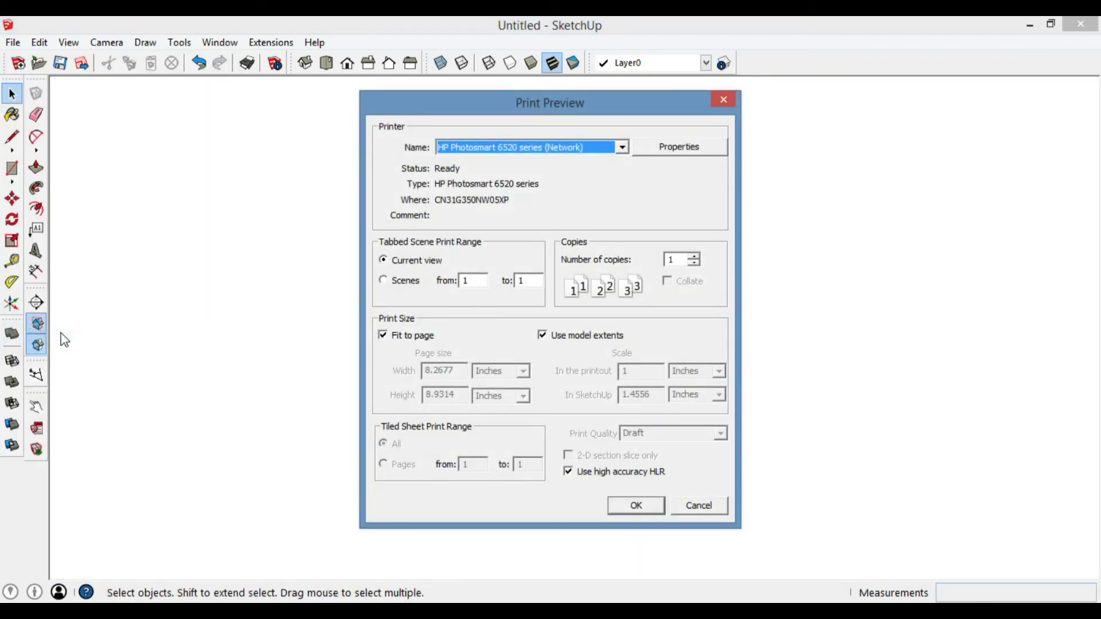
pyautogui.click(382, 336)
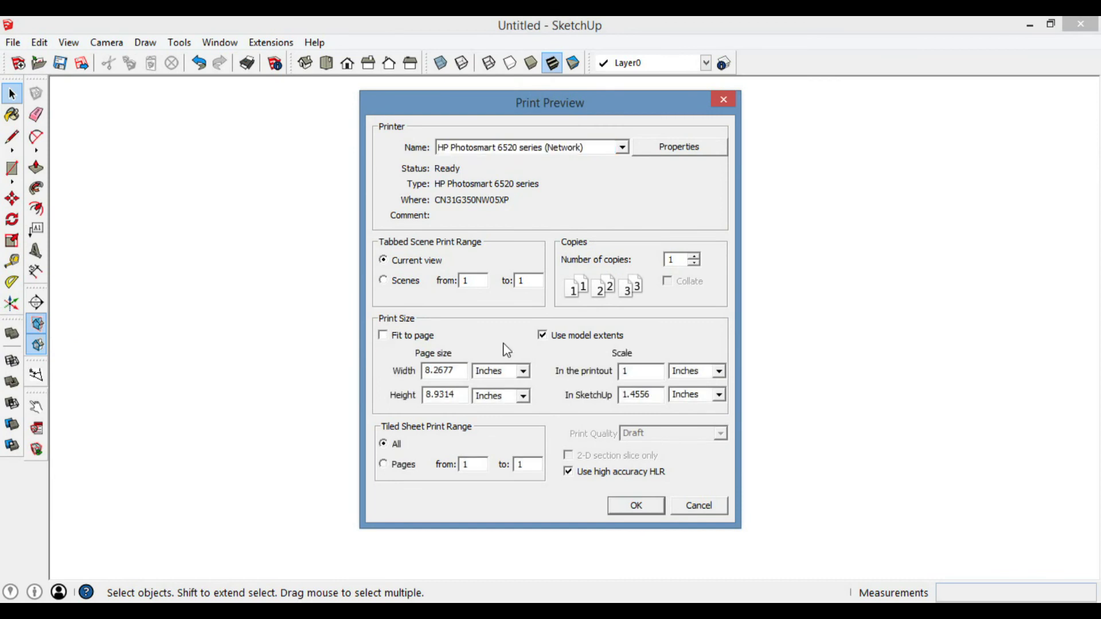
pyautogui.click(542, 337)
pyautogui.moveTo(650, 394); pyautogui.dragTo(621, 395)
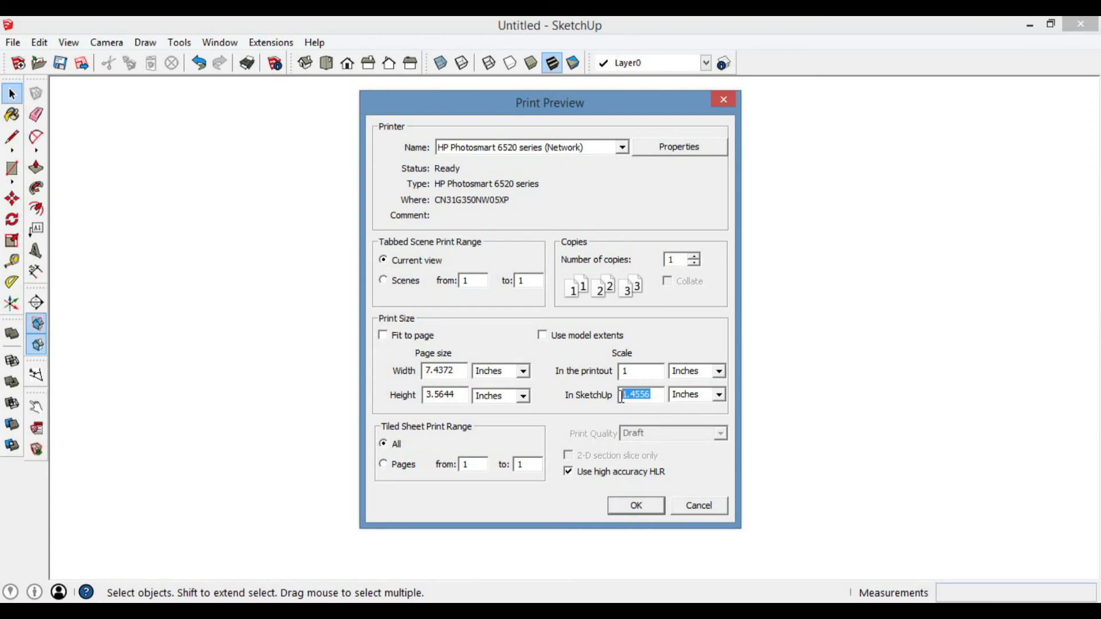
pyautogui.write('1')
# Generate the print preview, inspect two pages side by side, and close the preview
pyautogui.click(632, 507)
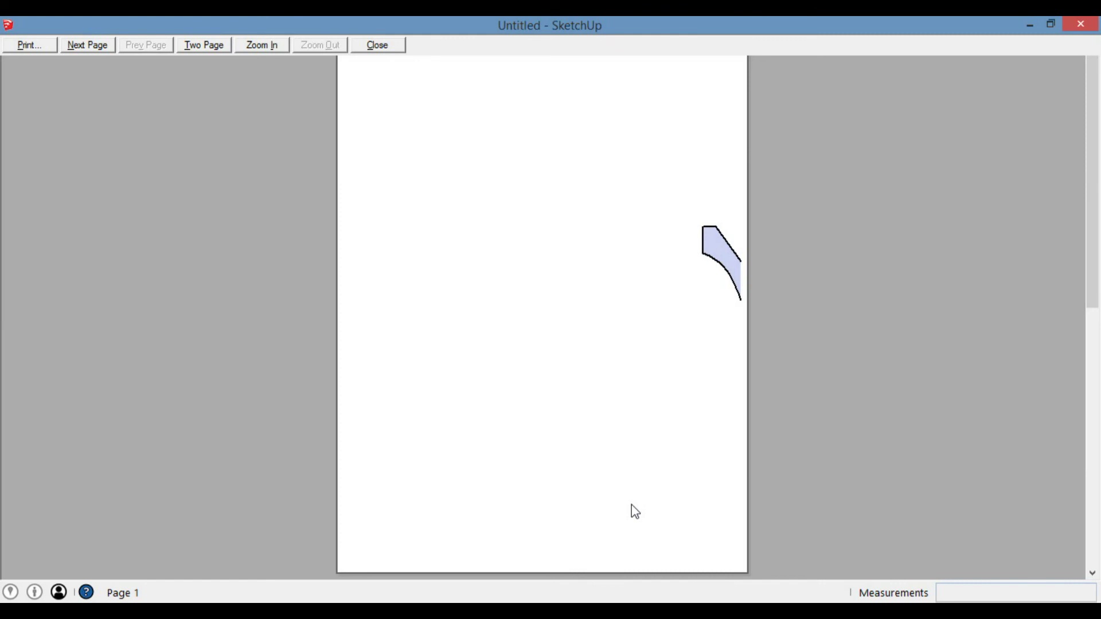
pyautogui.click(216, 47)
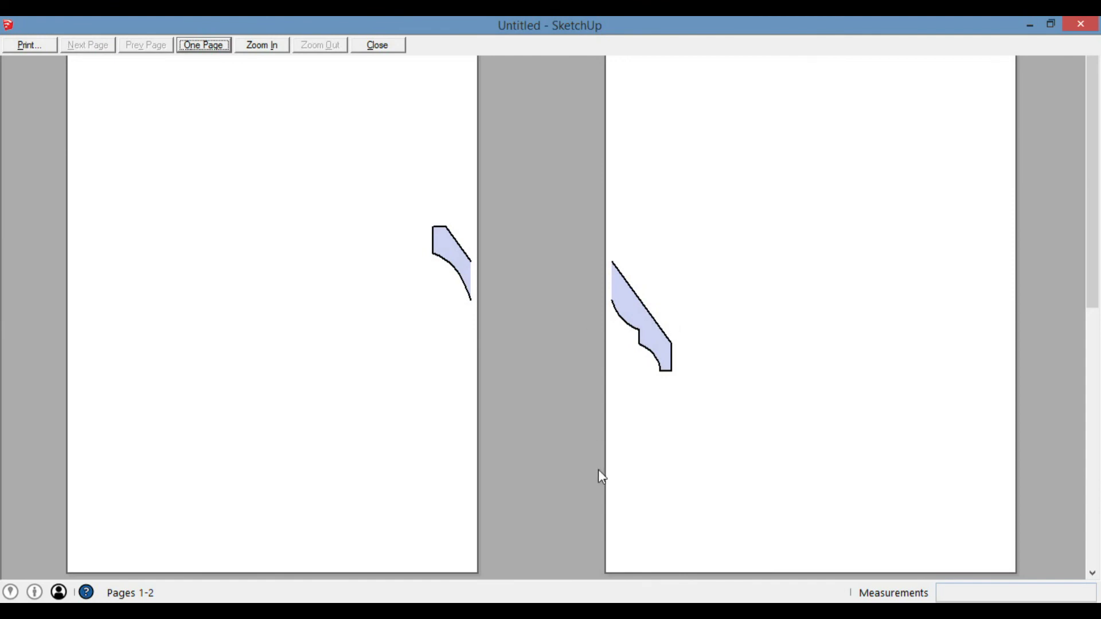
pyautogui.click(379, 46)
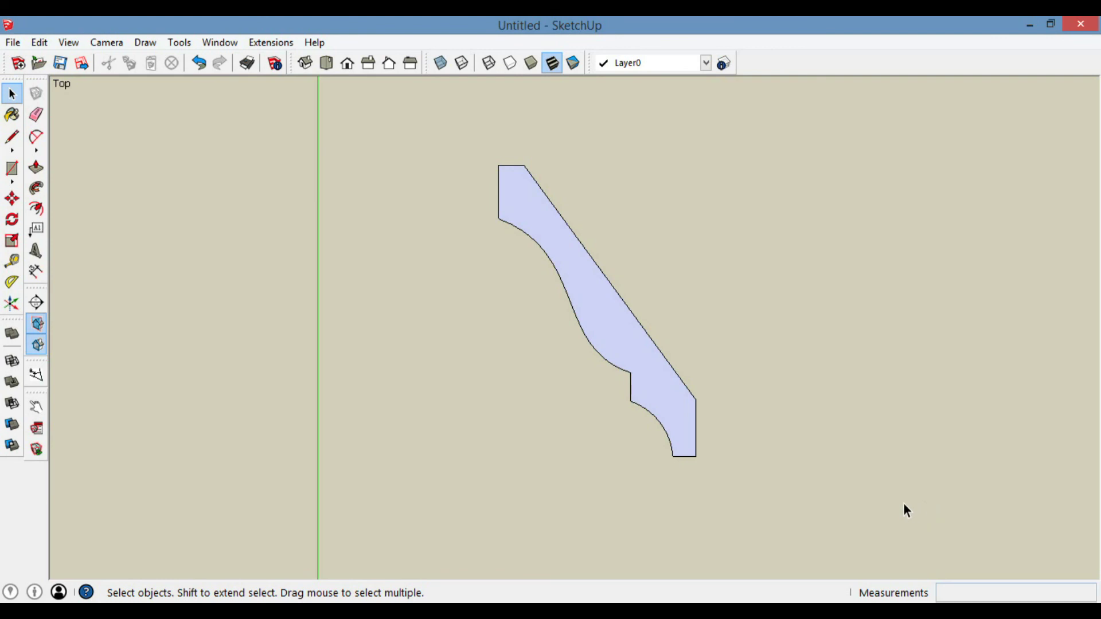
# Fit the whole profile in the view and narrow the SketchUp window to a portrait shape closely around it
pyautogui.hotkey('shift', 'z')
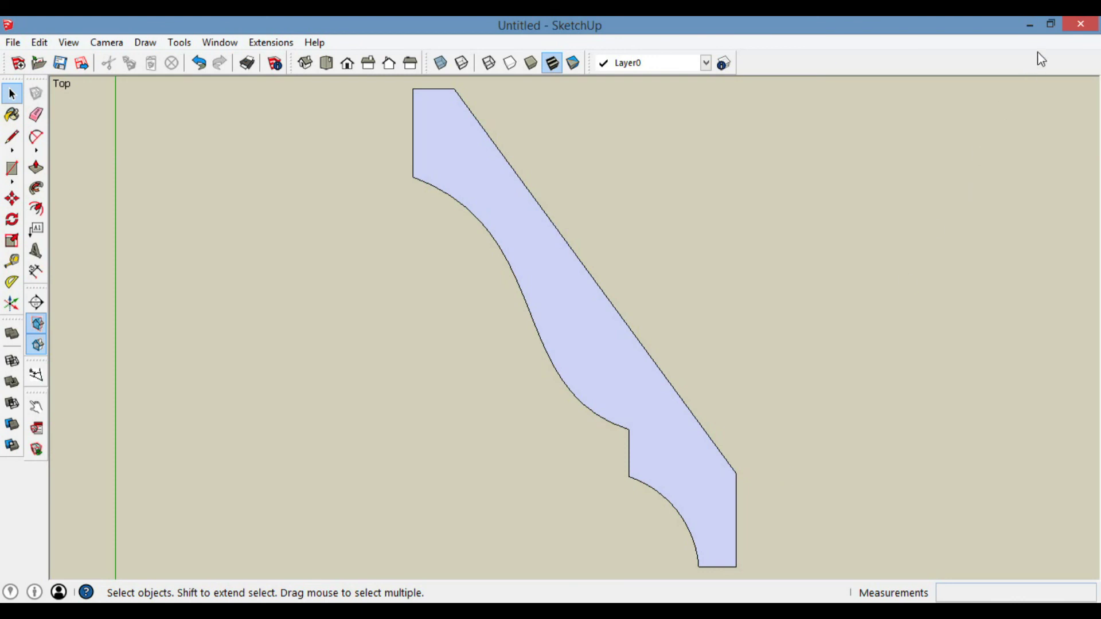
pyautogui.click(1051, 25)
pyautogui.moveTo(1095, 125)
pyautogui.mouseDown()
pyautogui.moveTo(1024, 159)
pyautogui.moveTo(465, 284)
pyautogui.mouseUp()
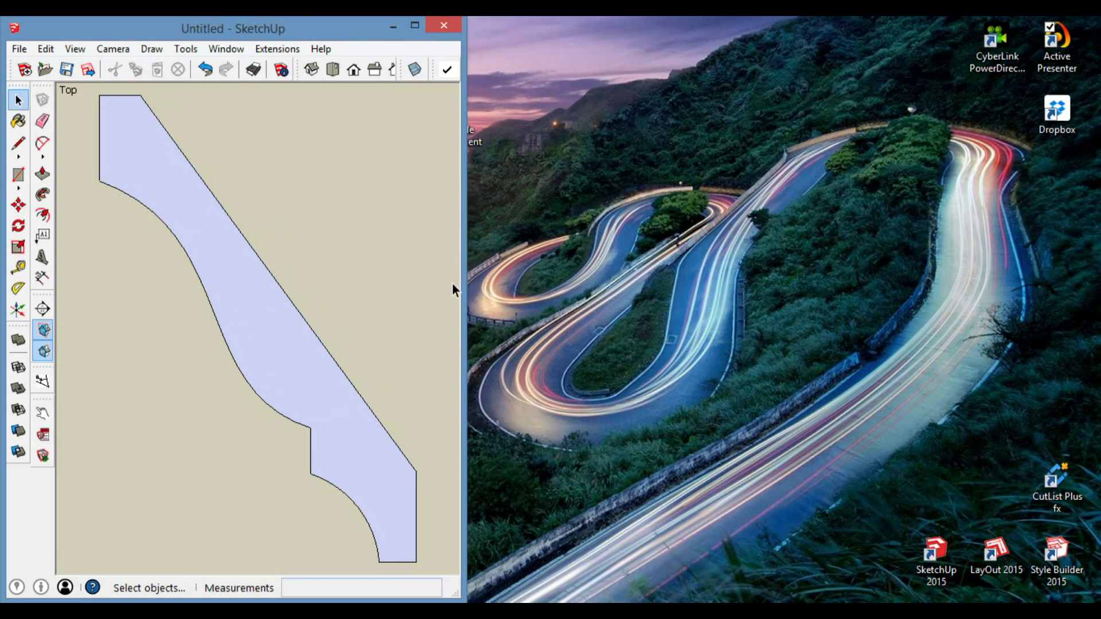
# Generate a new print preview with the existing full-scale settings and show it as a single page
pyautogui.click(19, 49)
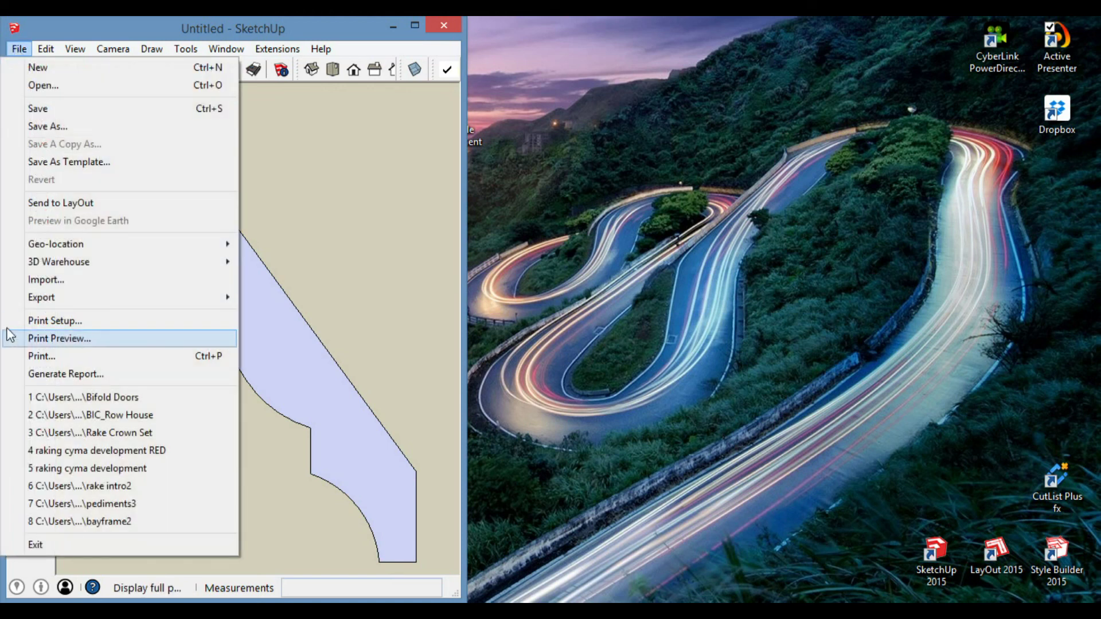
pyautogui.click(70, 340)
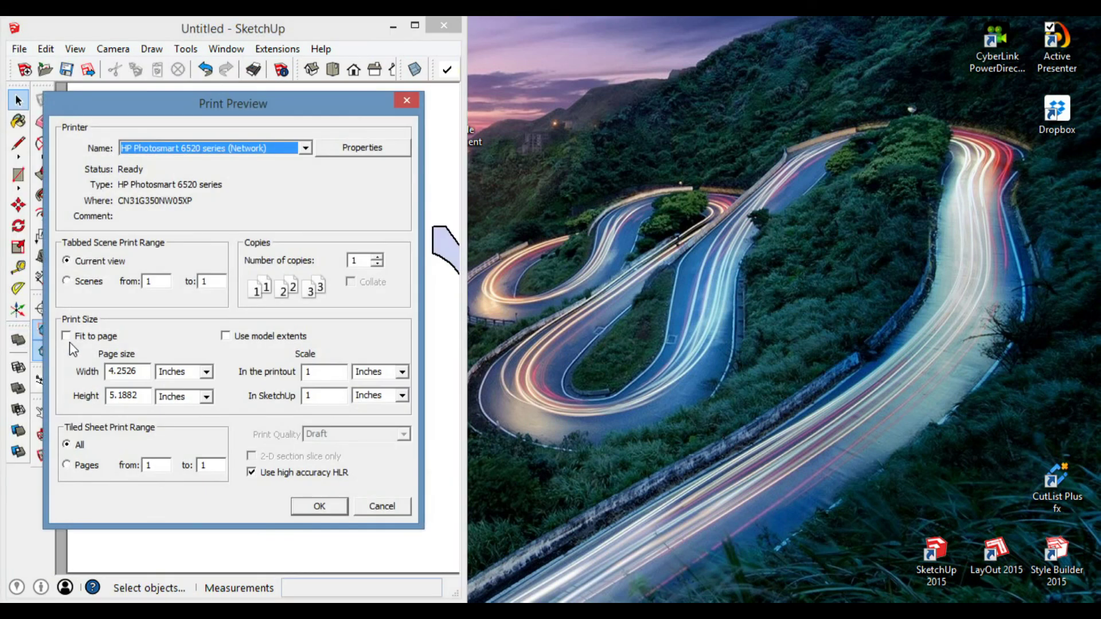
pyautogui.click(317, 504)
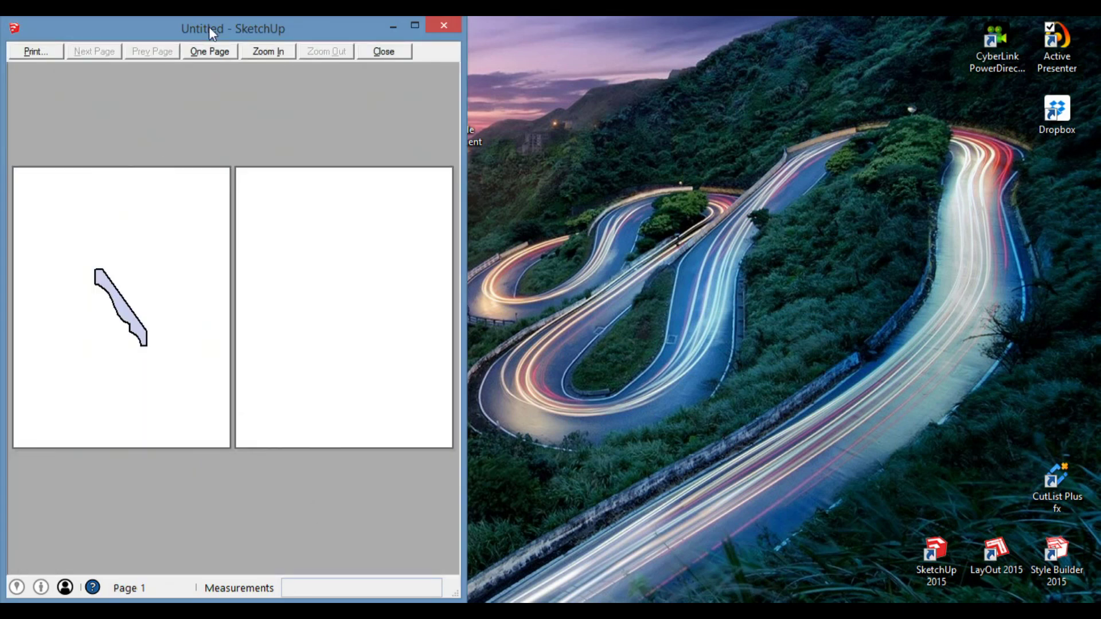
pyautogui.click(206, 50)
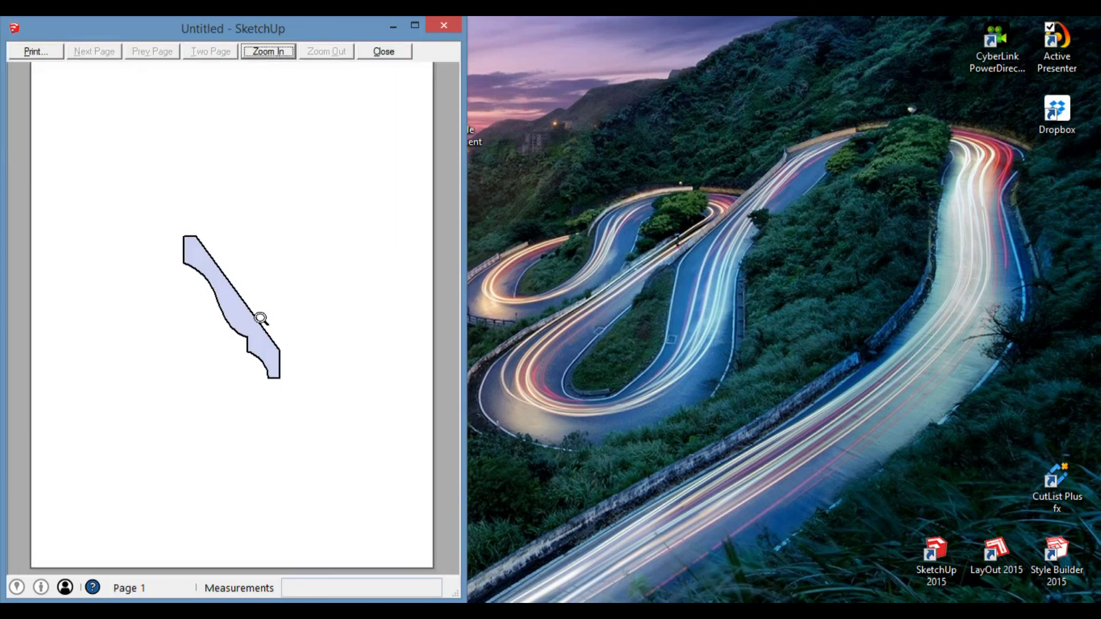